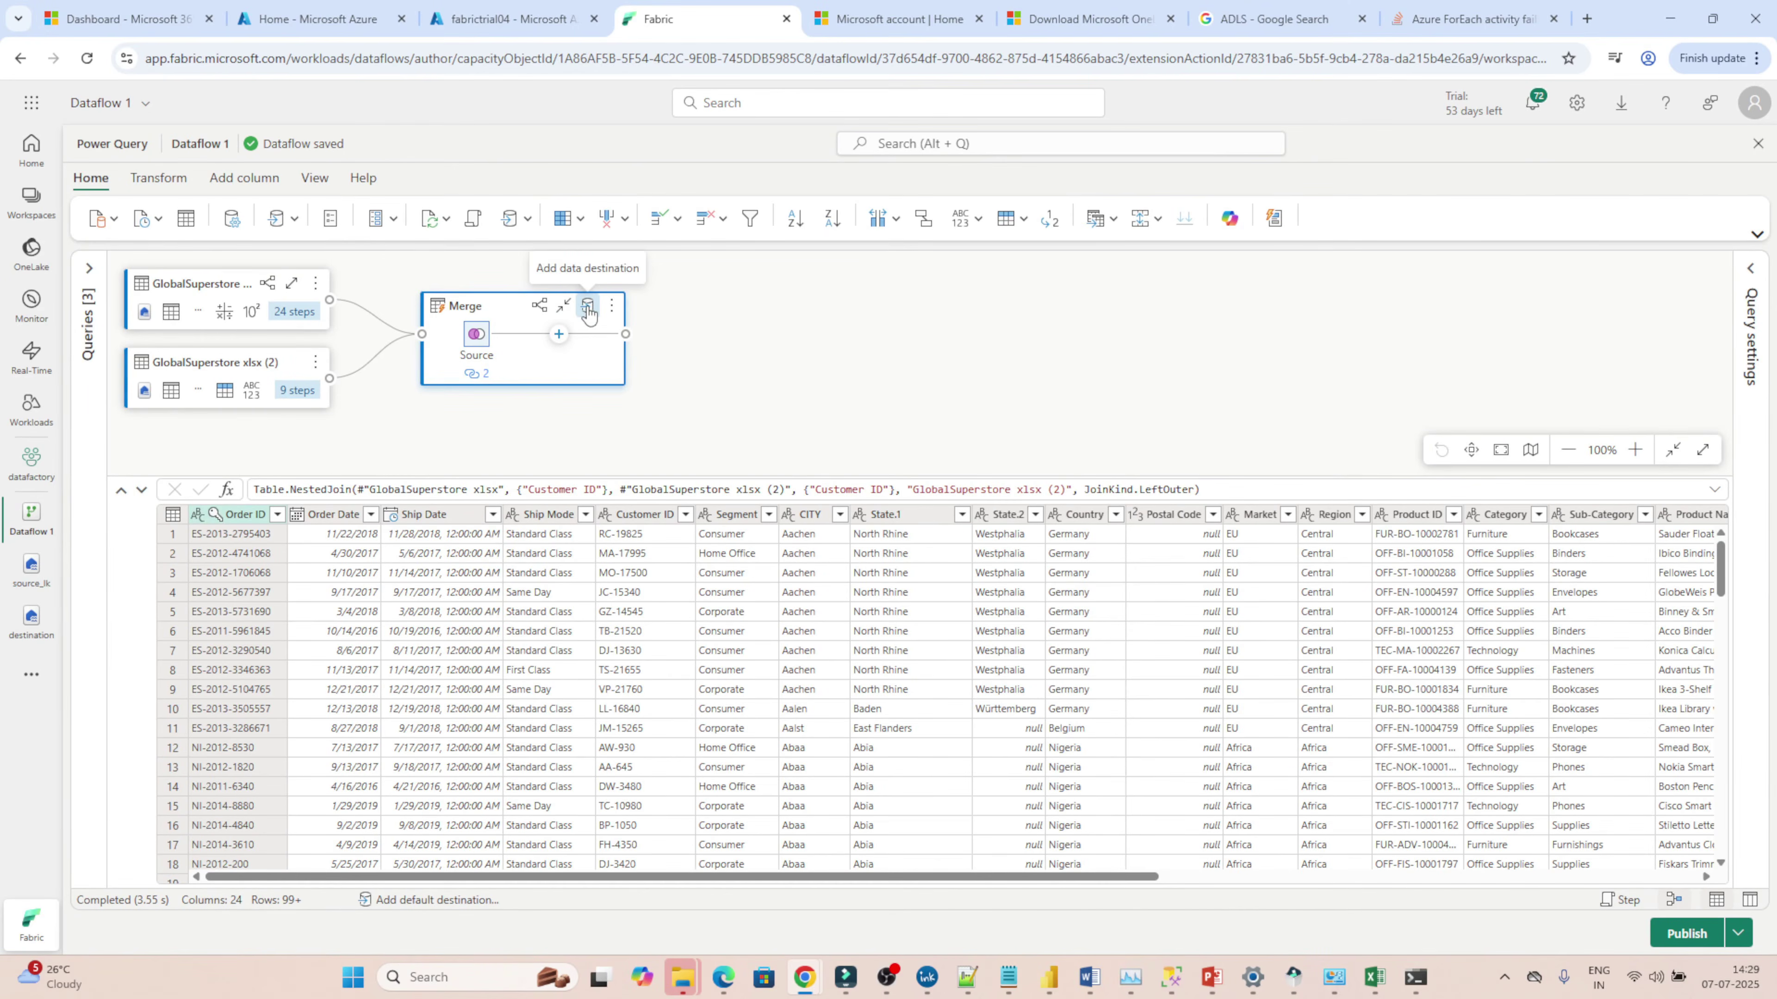
- Add a new Lakehouse data destination to the Merge query using the offered lakehouse connection
{"action": "left_click", "coordinate": [588, 313]}
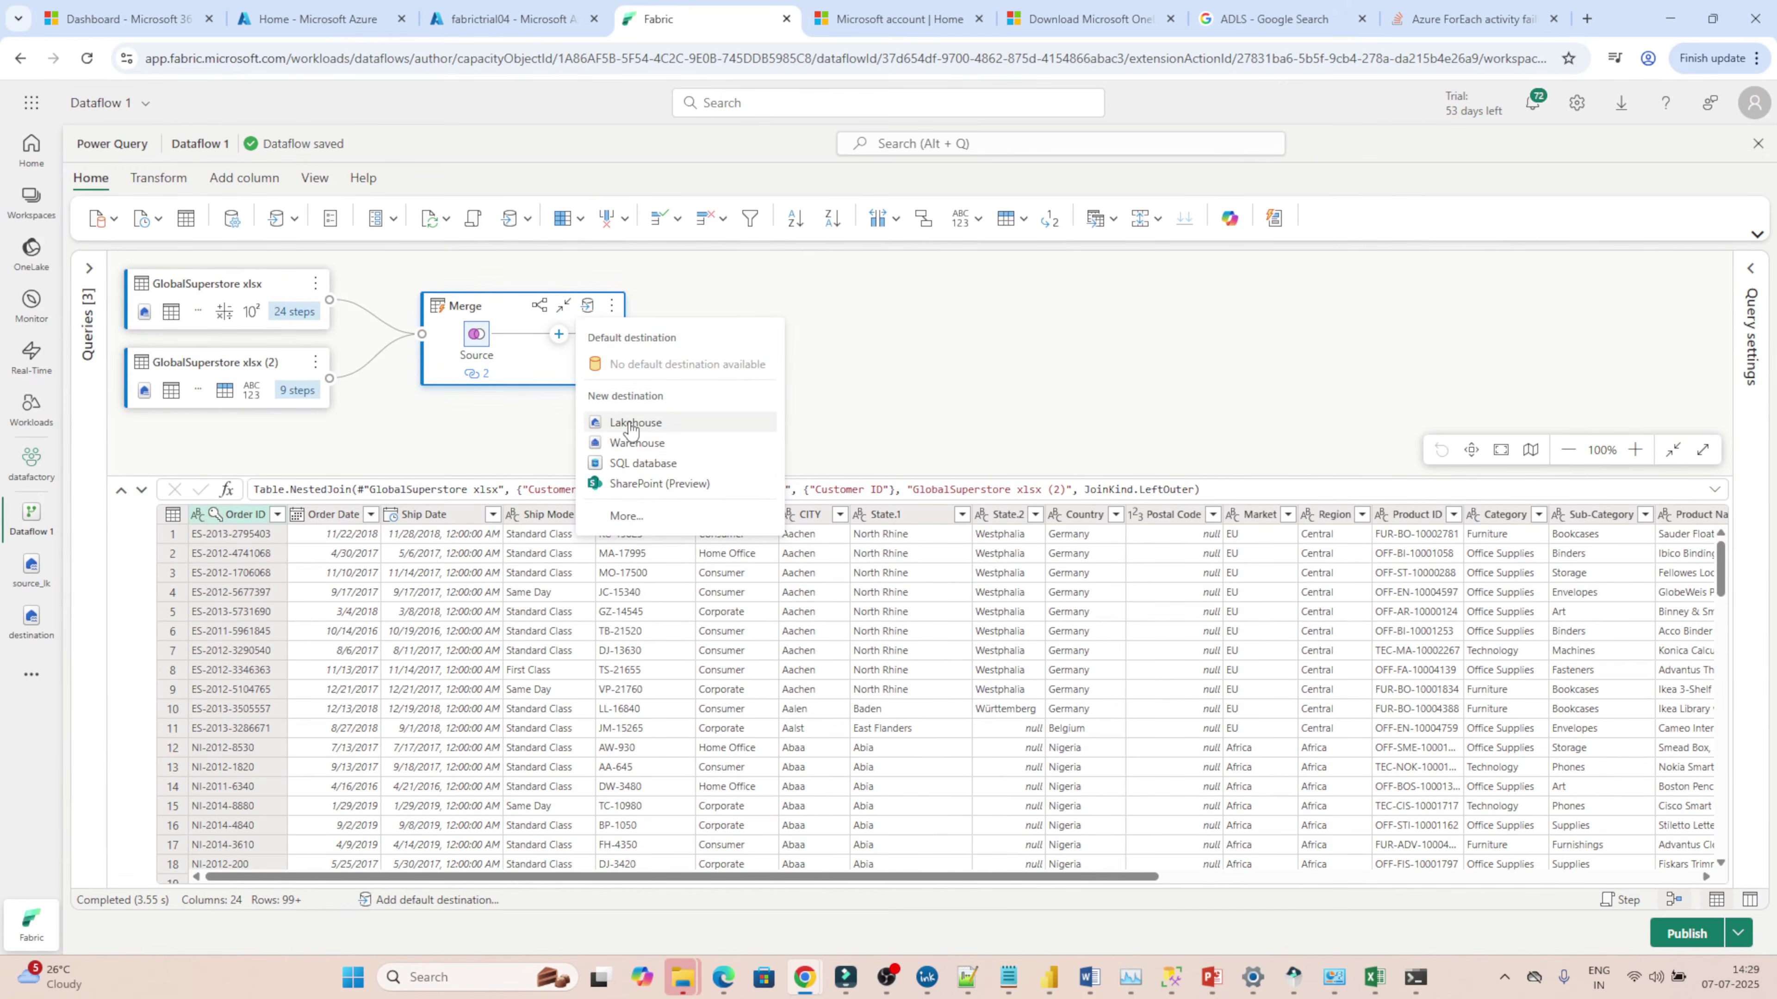
{"action": "left_click", "coordinate": [622, 516]}
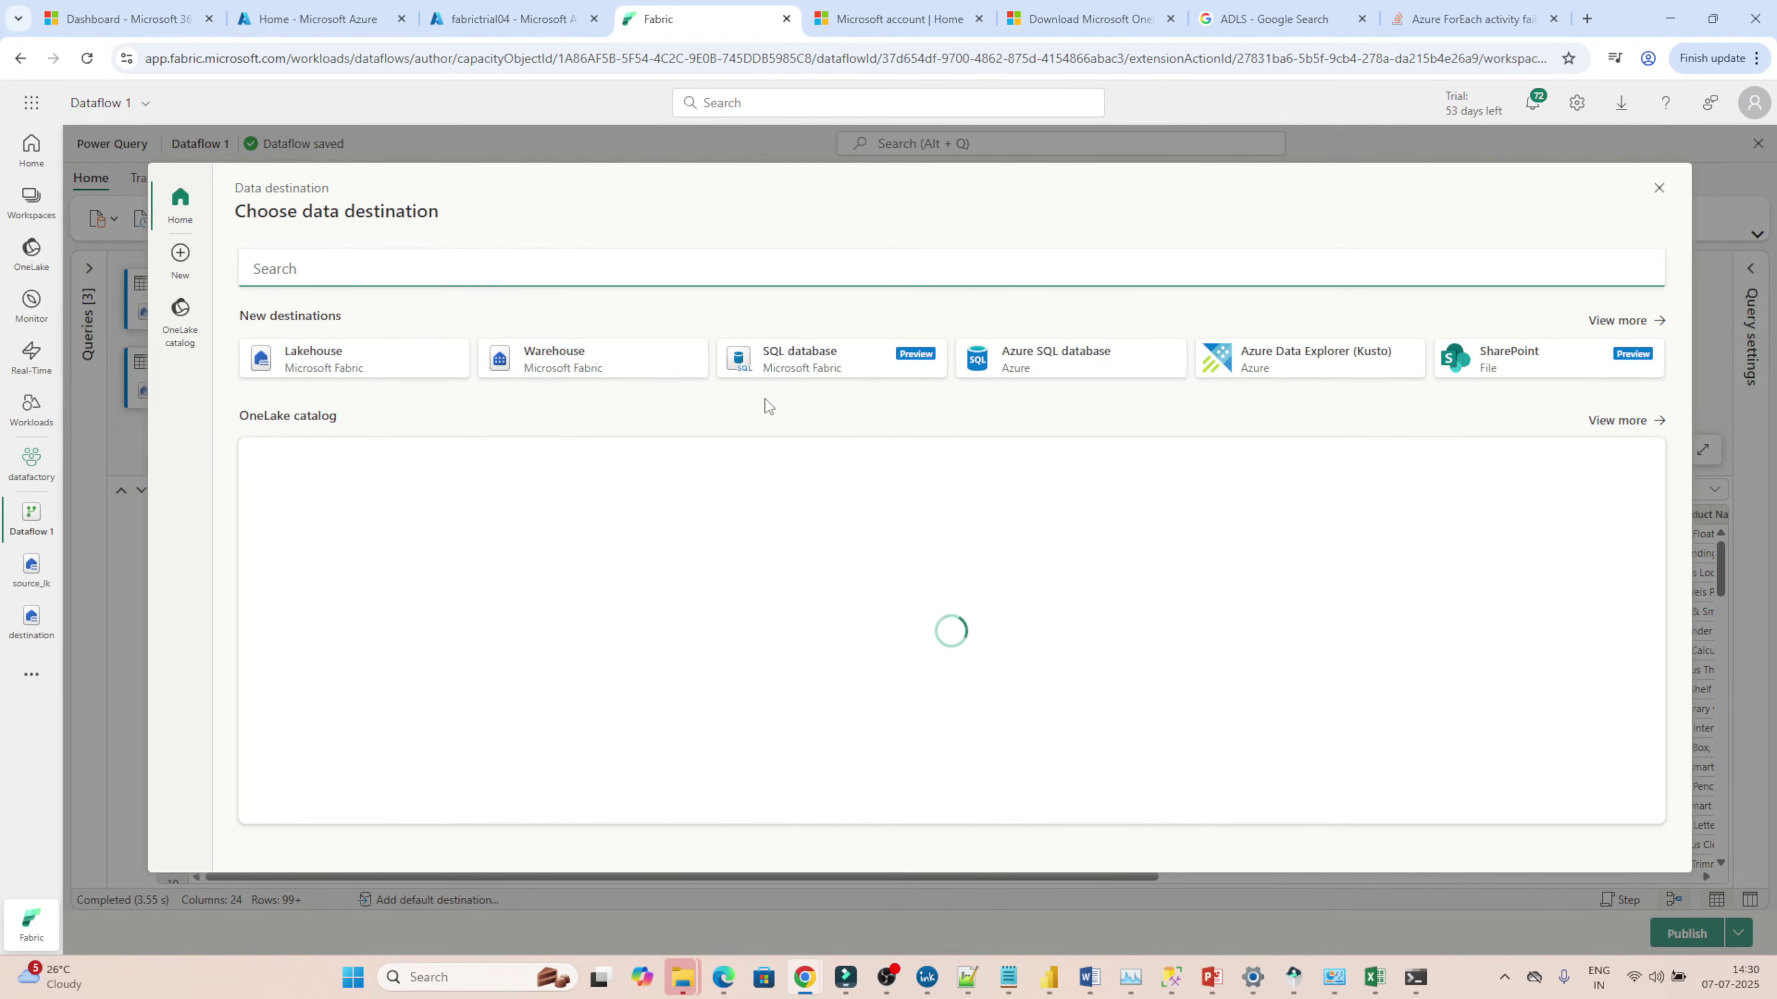
{"action": "left_click", "coordinate": [363, 360]}
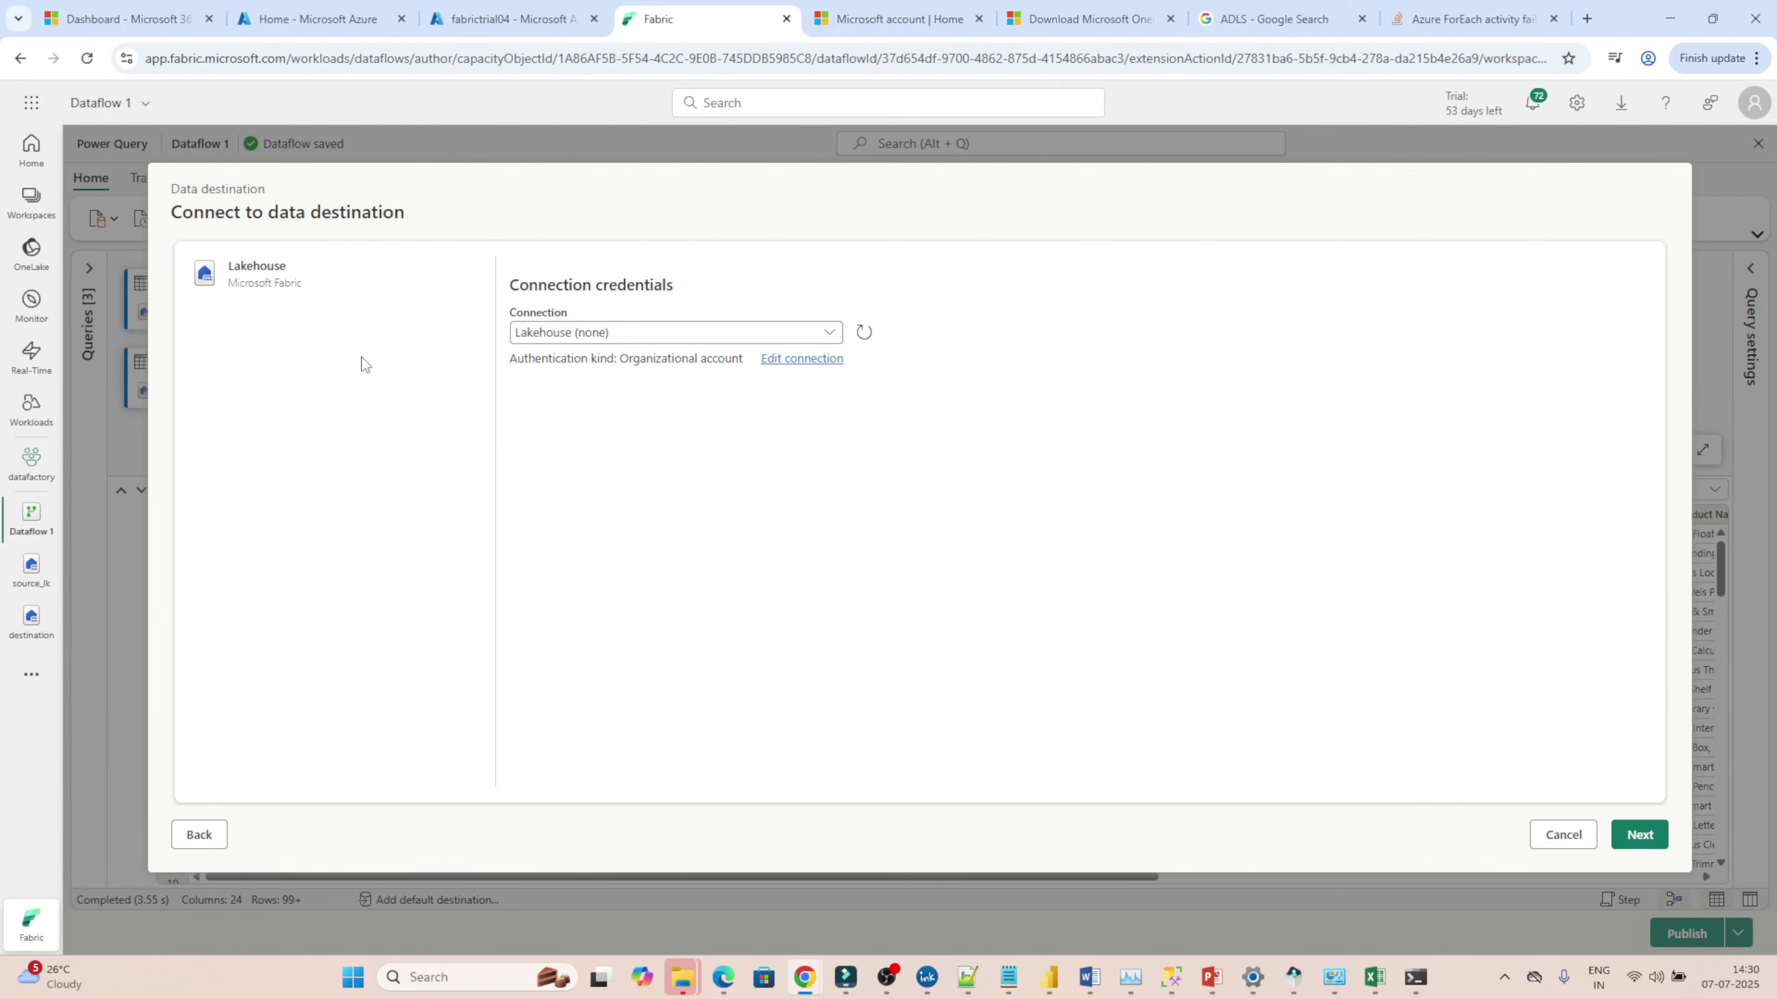
{"action": "left_click", "coordinate": [1624, 830]}
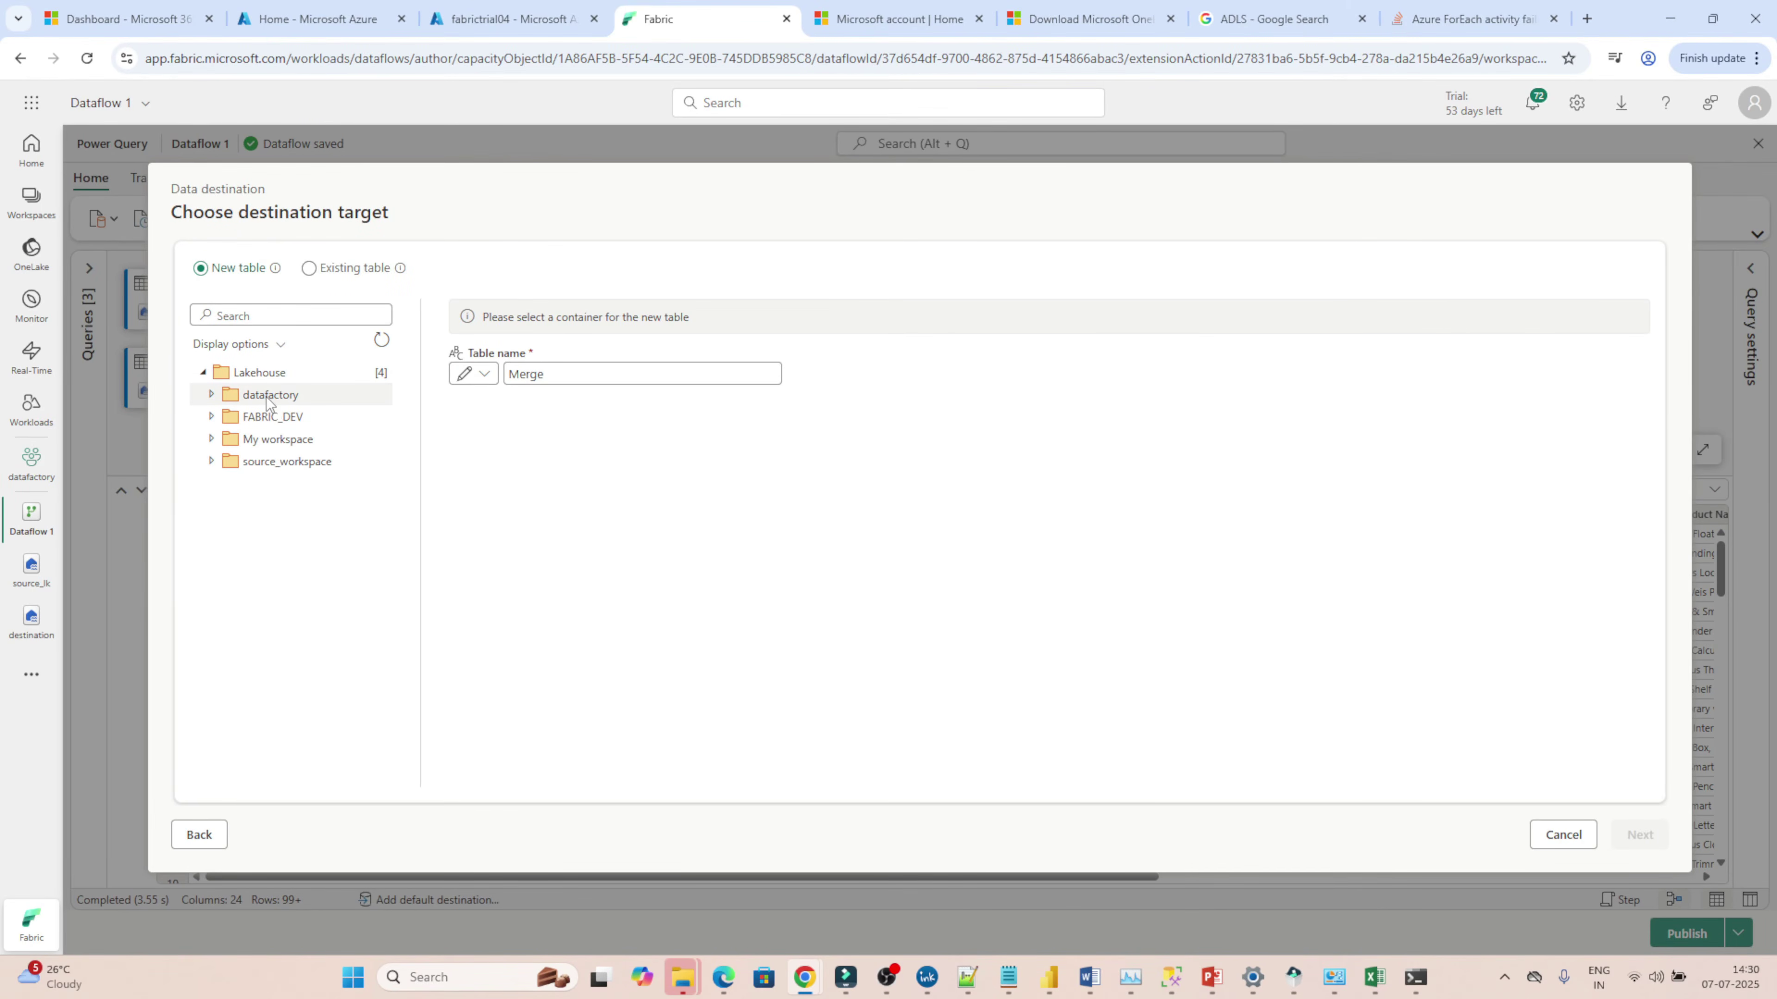
- Target a new table named Merge in the destination lakehouse of the datafactory workspace
{"action": "left_click", "coordinate": [266, 397]}
{"action": "left_click", "coordinate": [213, 395]}
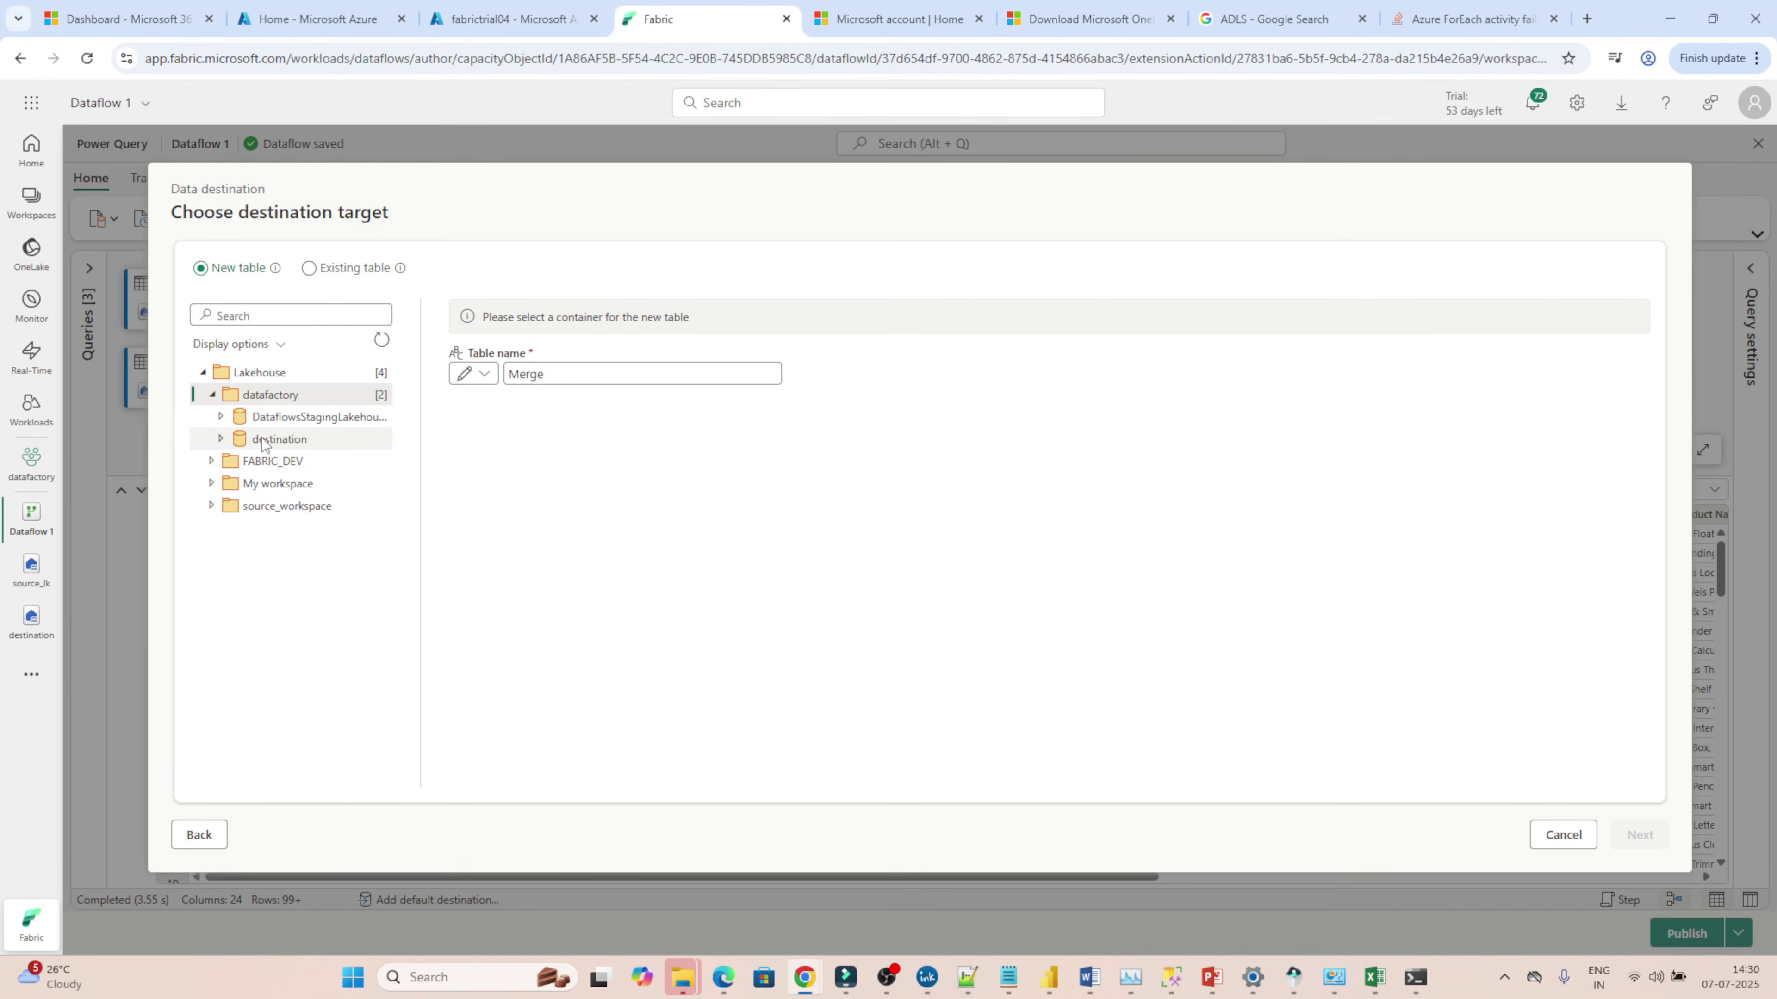
{"action": "left_click", "coordinate": [260, 437]}
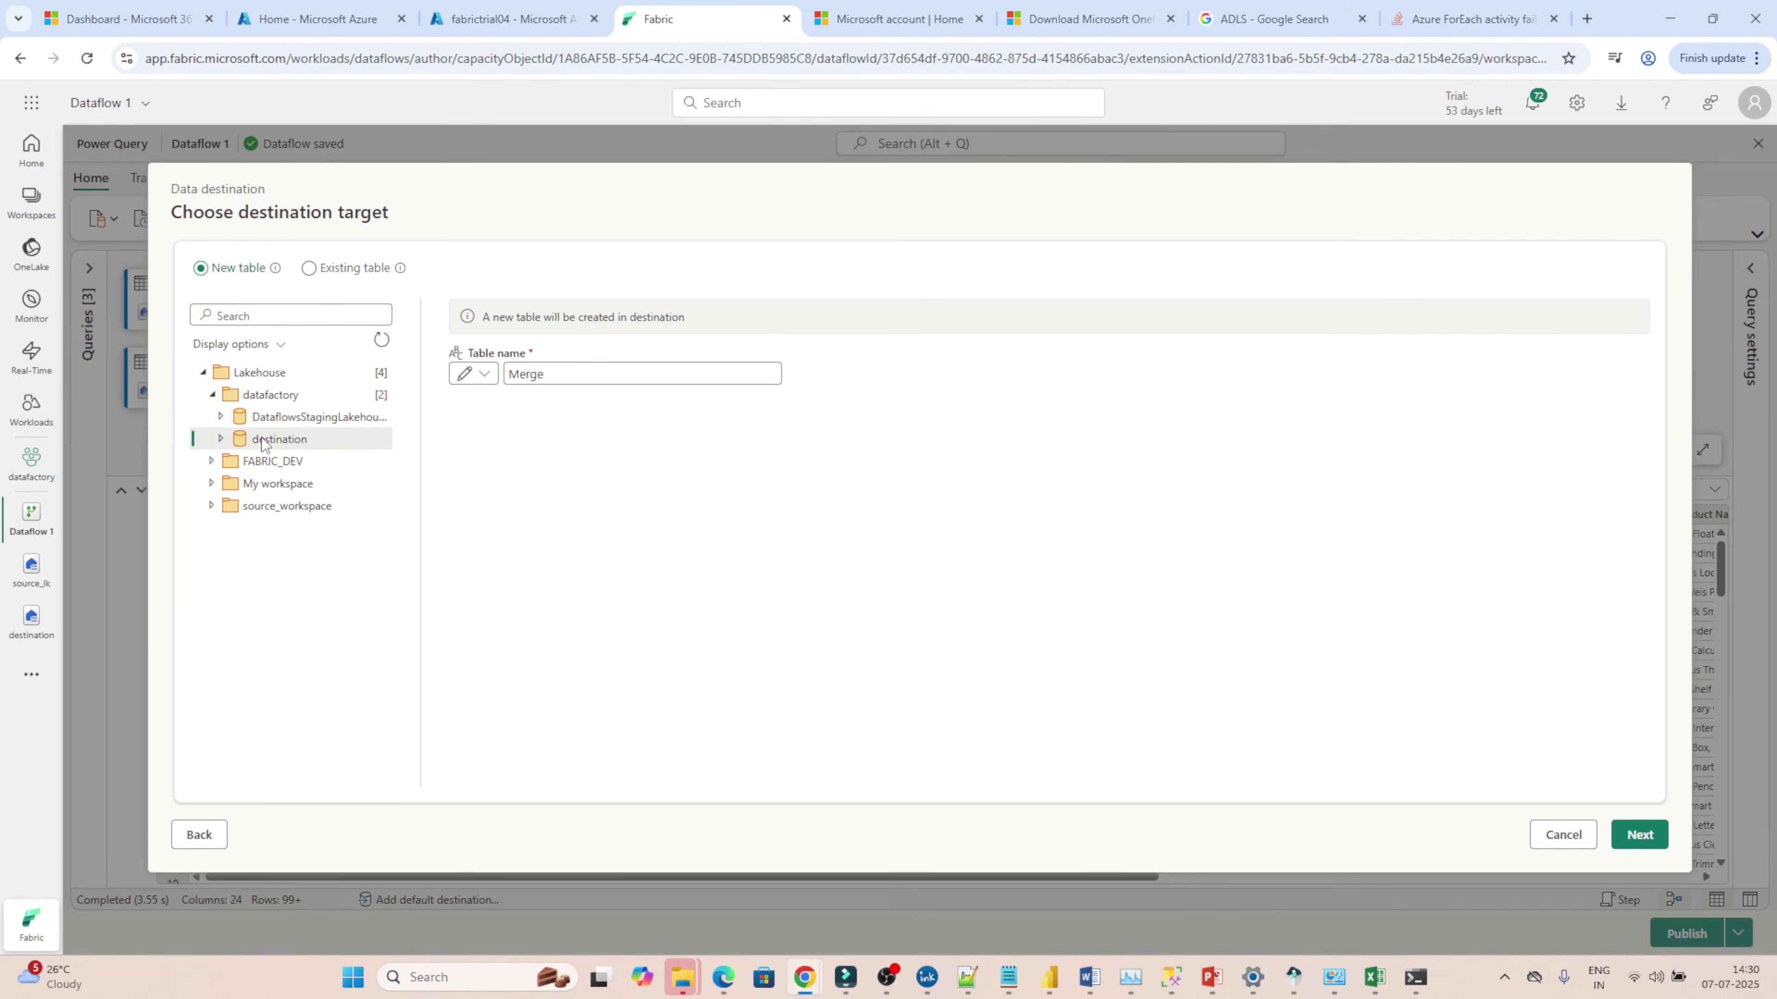
{"action": "left_click", "coordinate": [562, 374]}
{"action": "left_click", "coordinate": [1634, 834]}
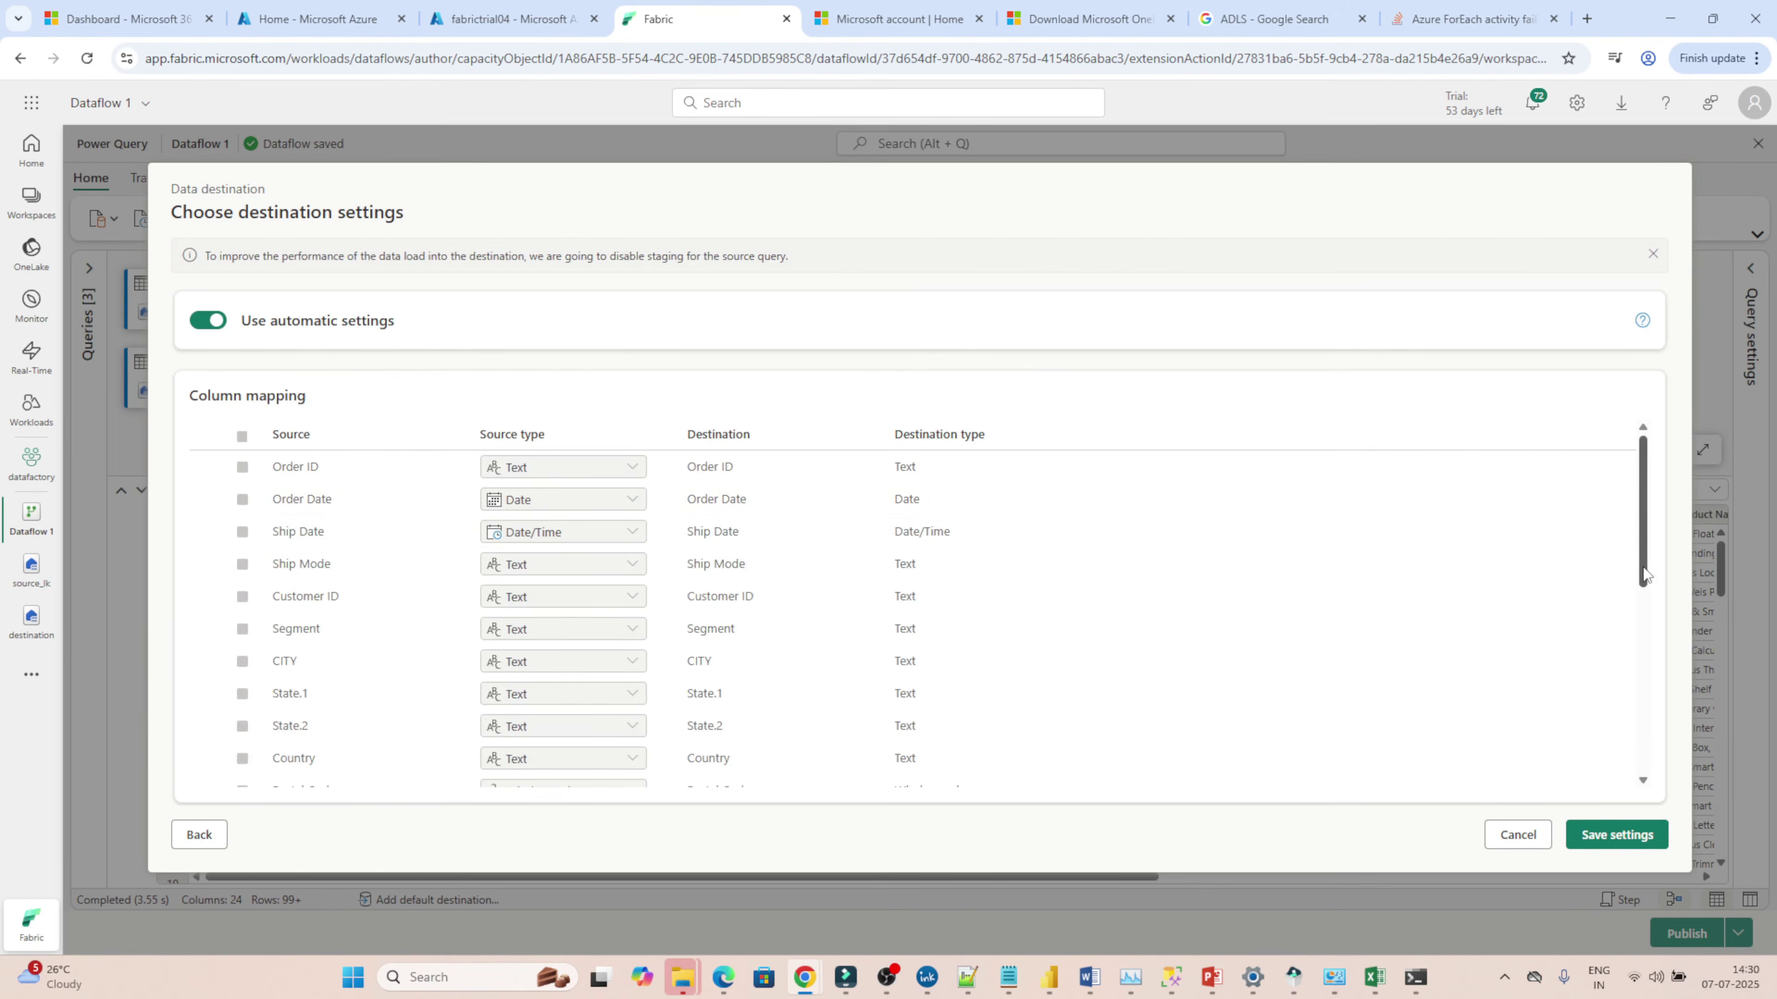
- Save the destination settings with automatic column mapping and publish Dataflow 1
{"action": "left_click_drag", "start_coordinate": [1643, 575], "coordinate": [782, 417]}
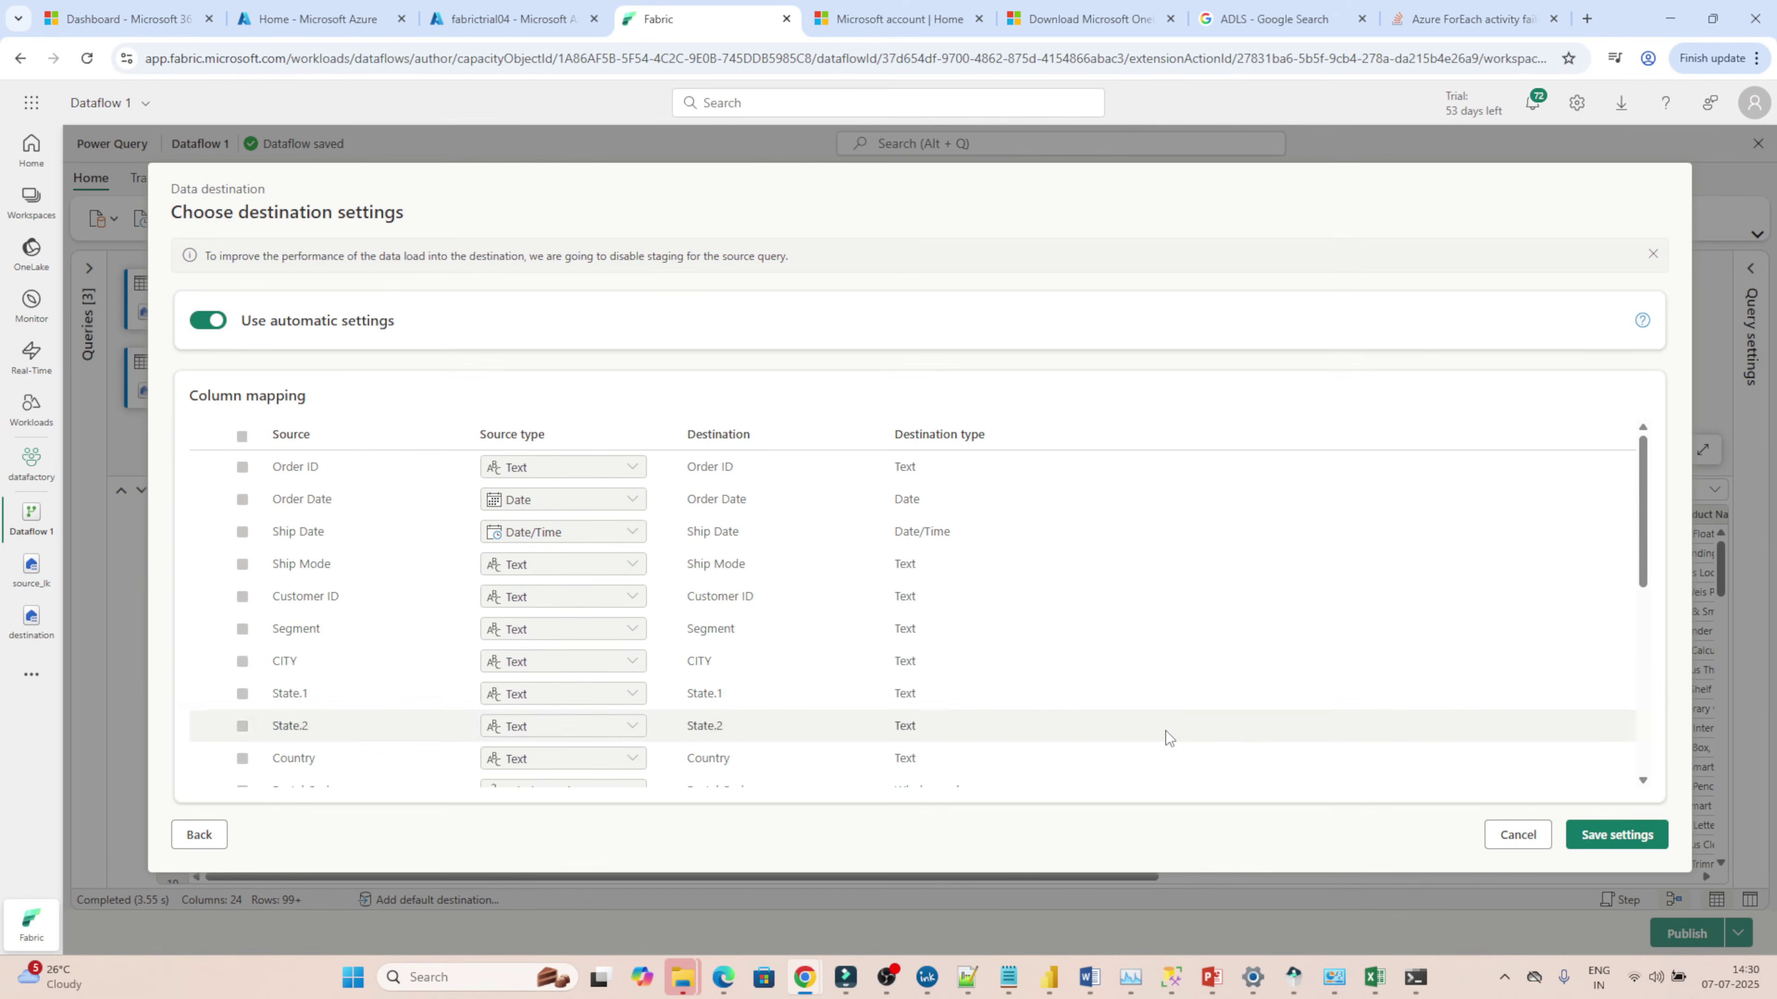
{"action": "left_click", "coordinate": [1607, 840]}
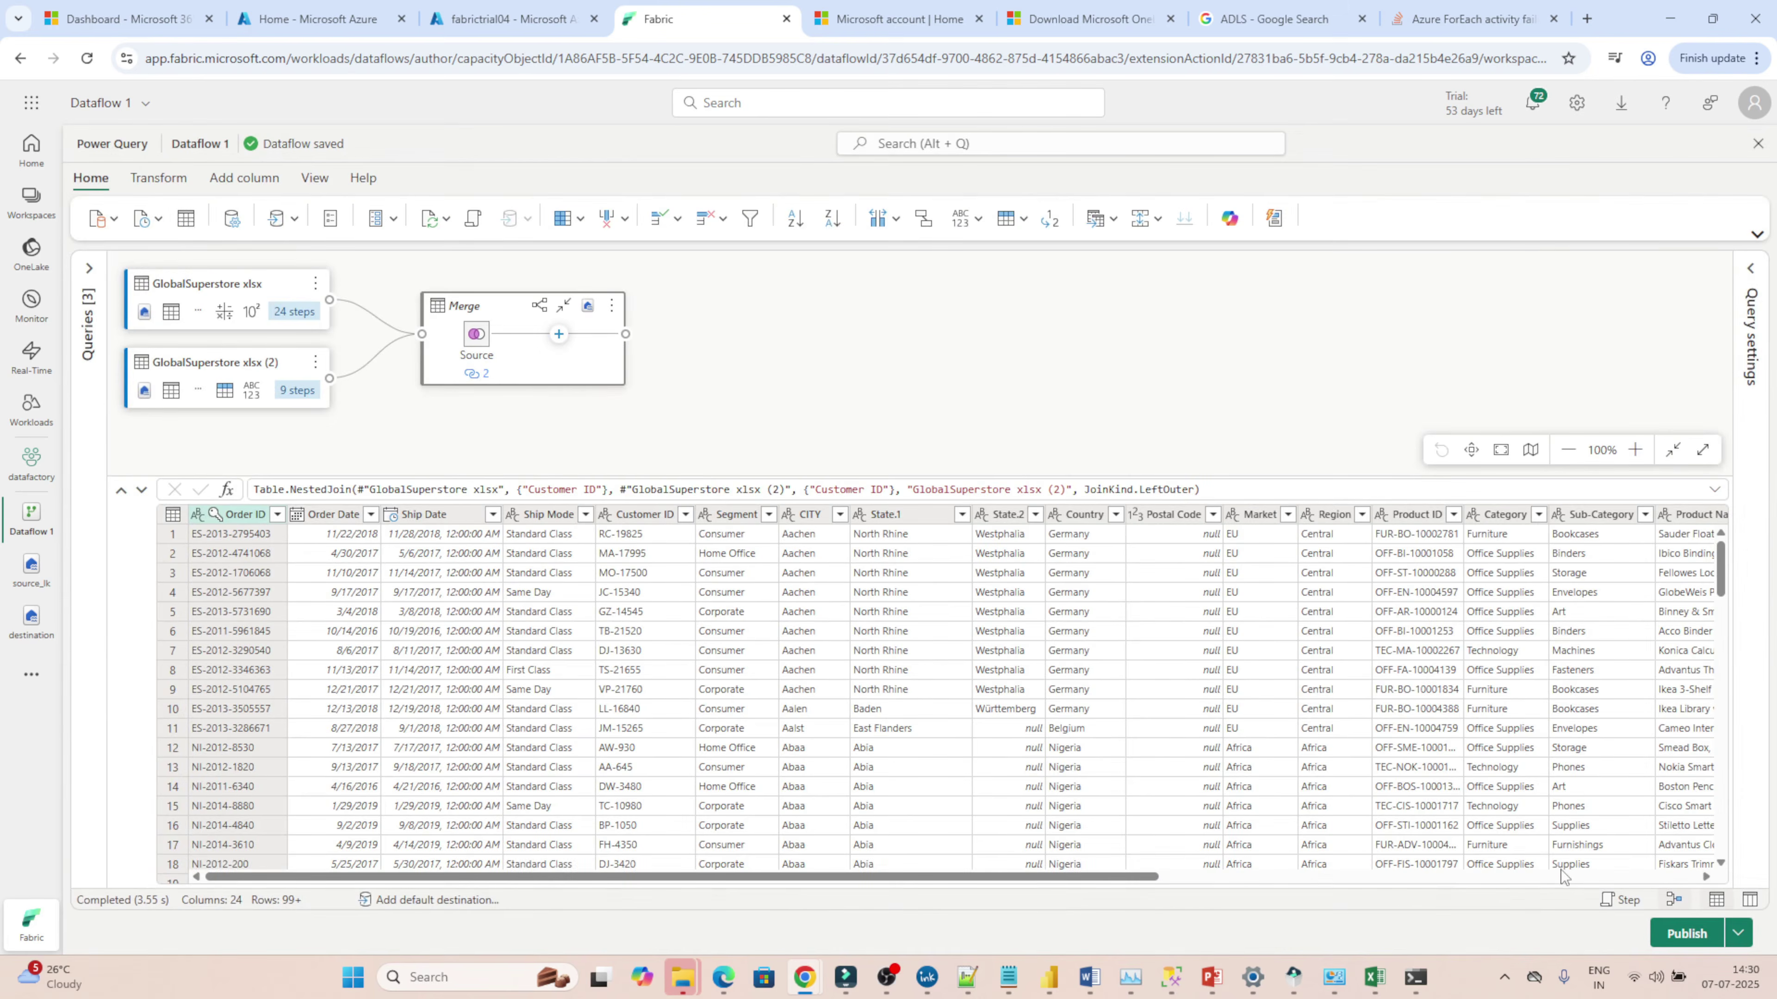
{"action": "left_click", "coordinate": [1687, 936]}
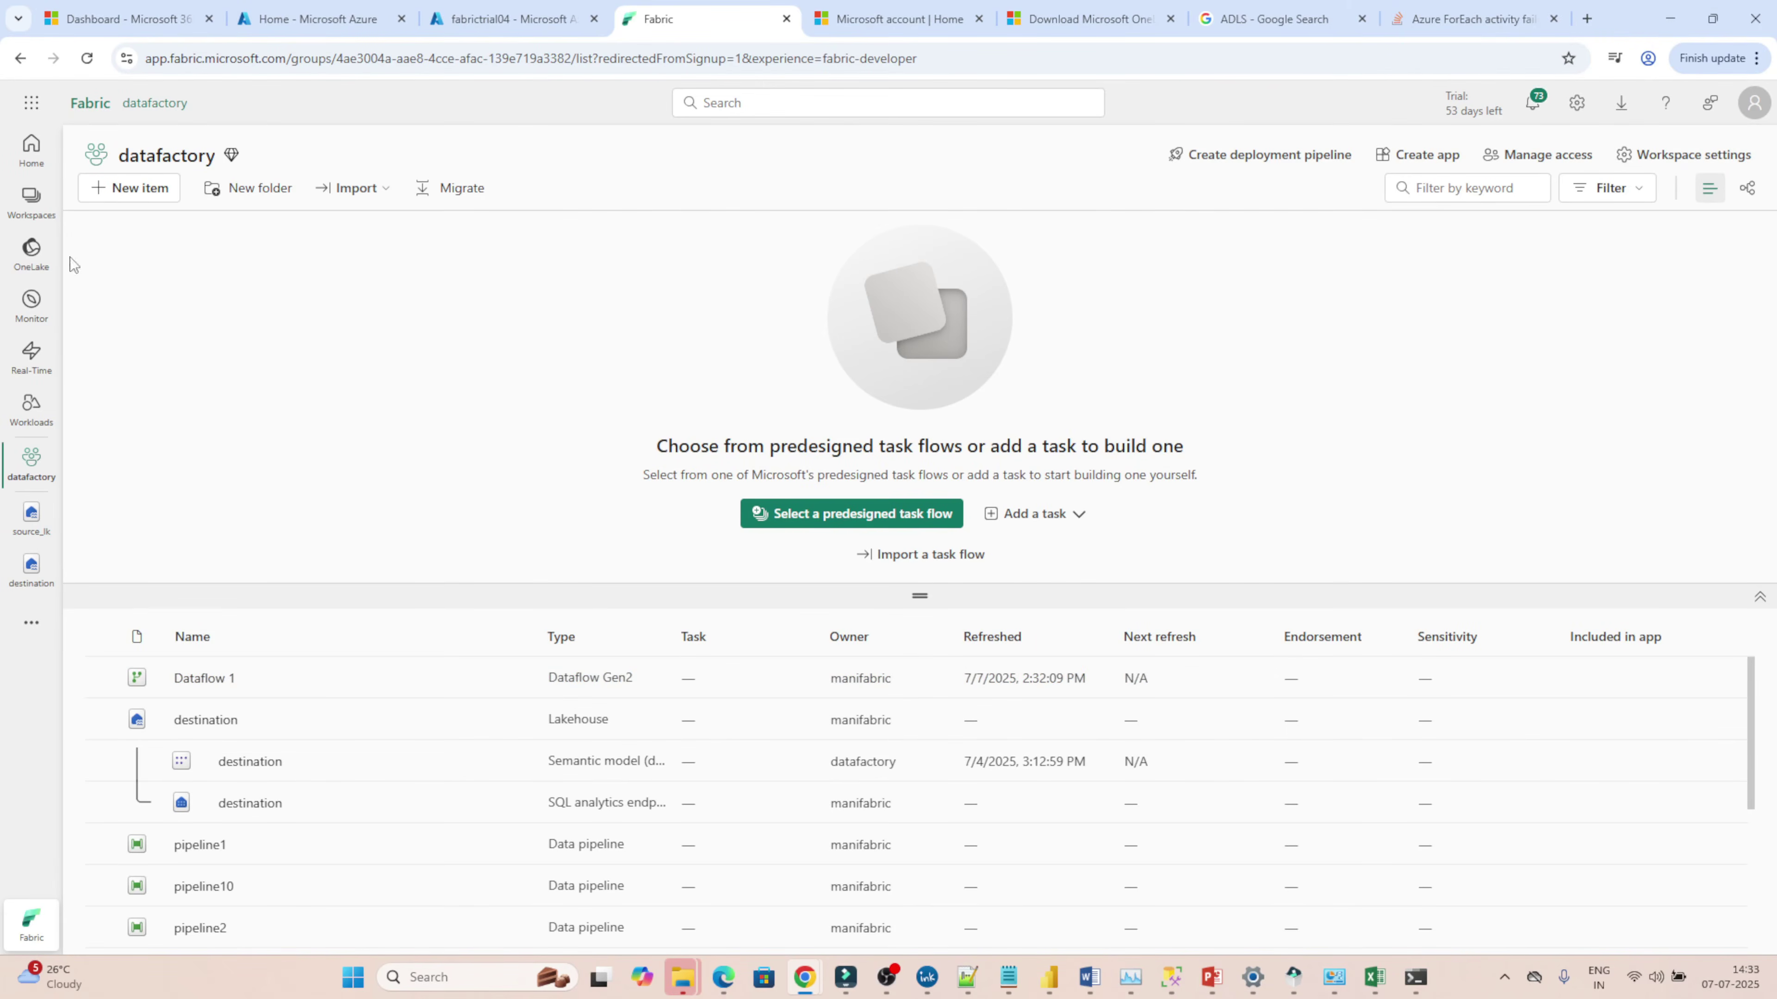
- Open the destination lakehouse in the datafactory workspace and refresh it to check the loaded Merge table
{"action": "left_click", "coordinate": [31, 252]}
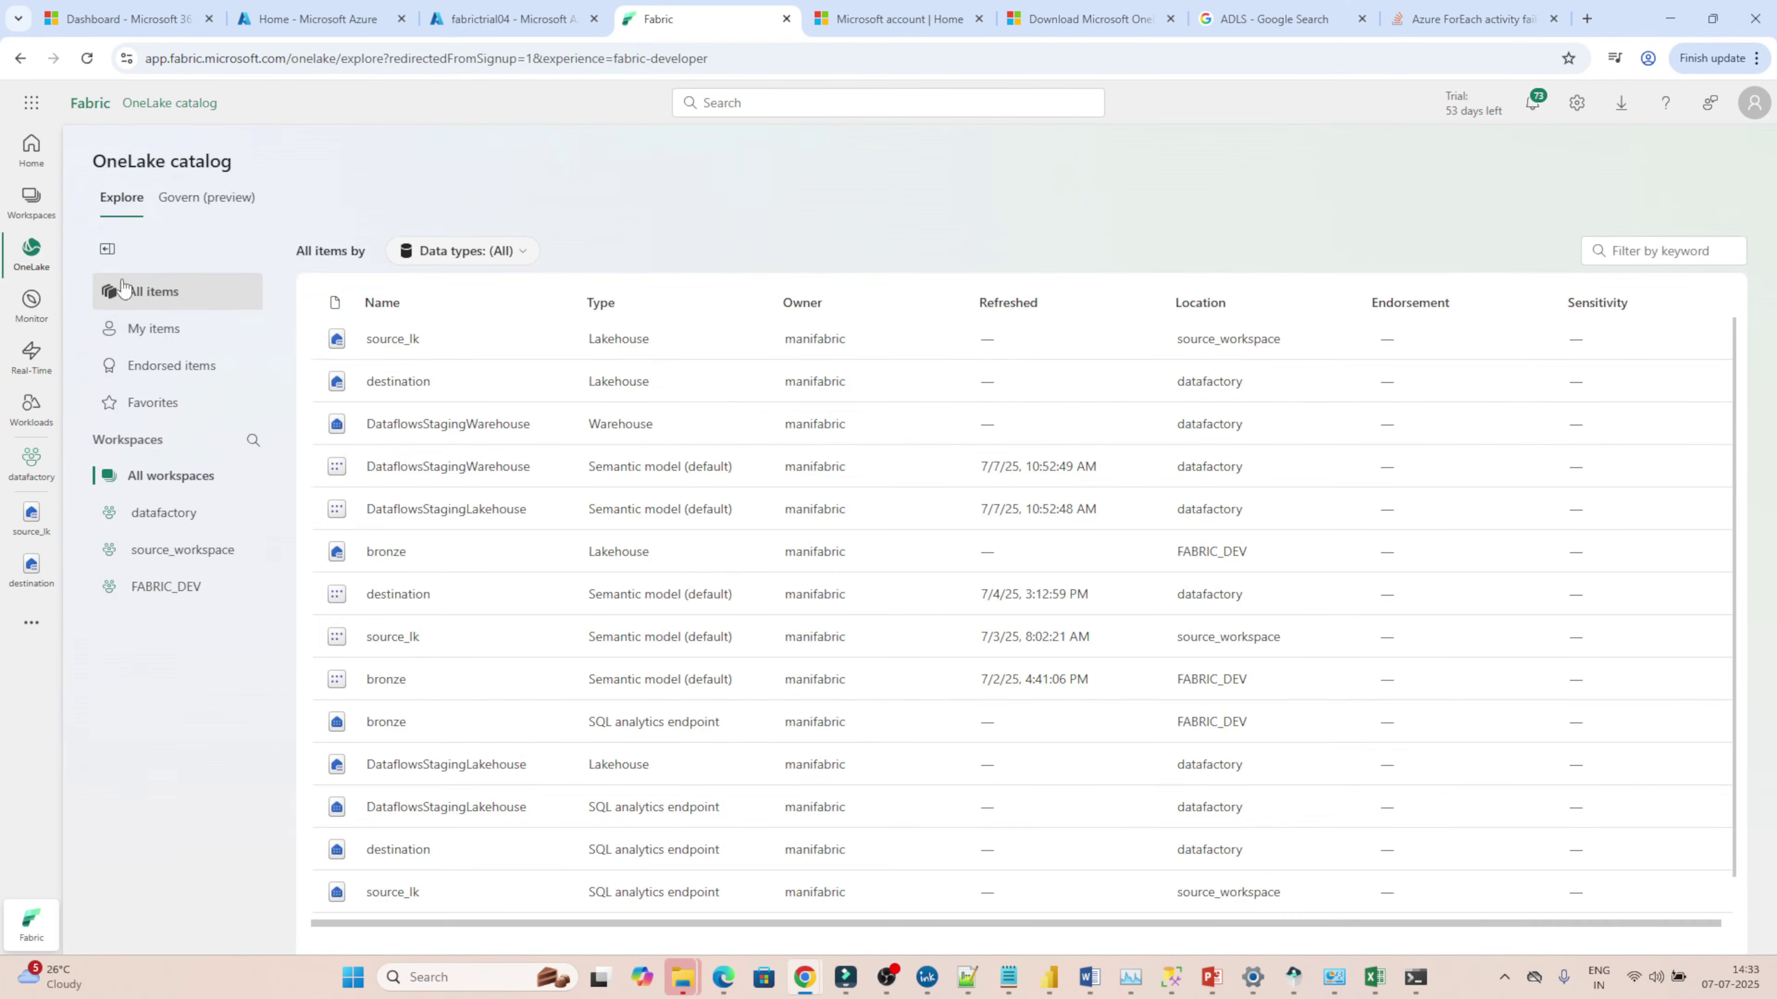
{"action": "left_click", "coordinate": [31, 199]}
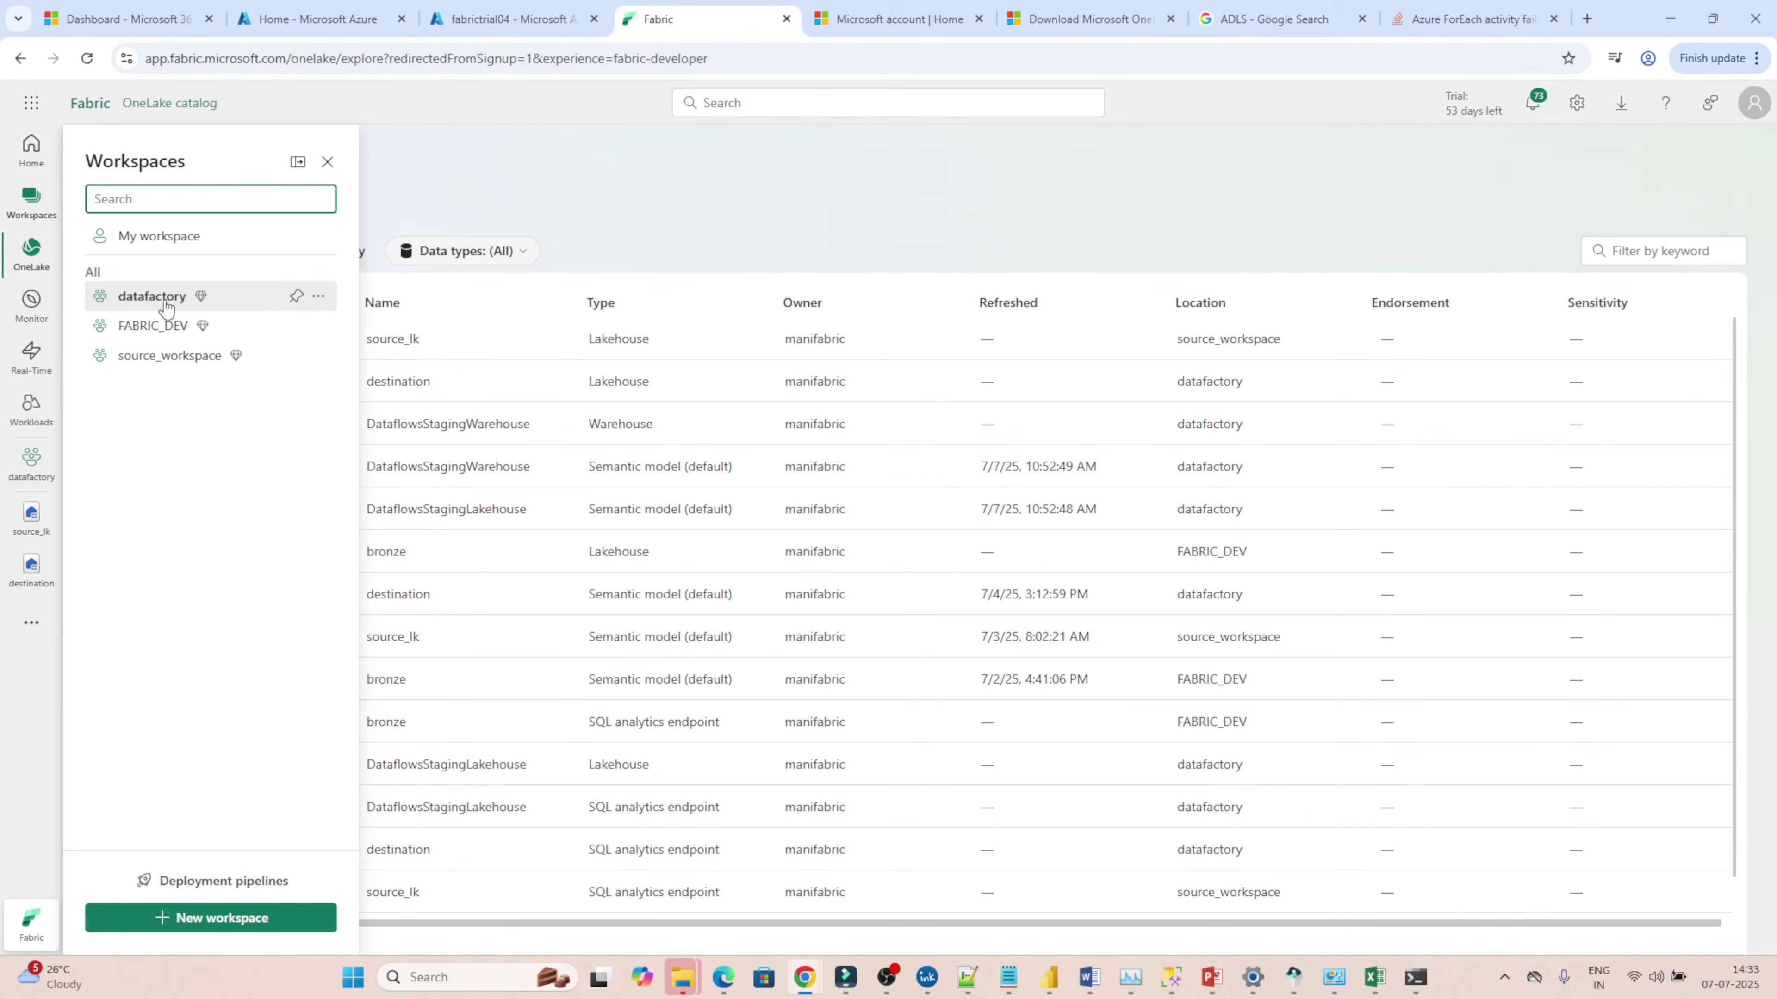
{"action": "left_click", "coordinate": [161, 297]}
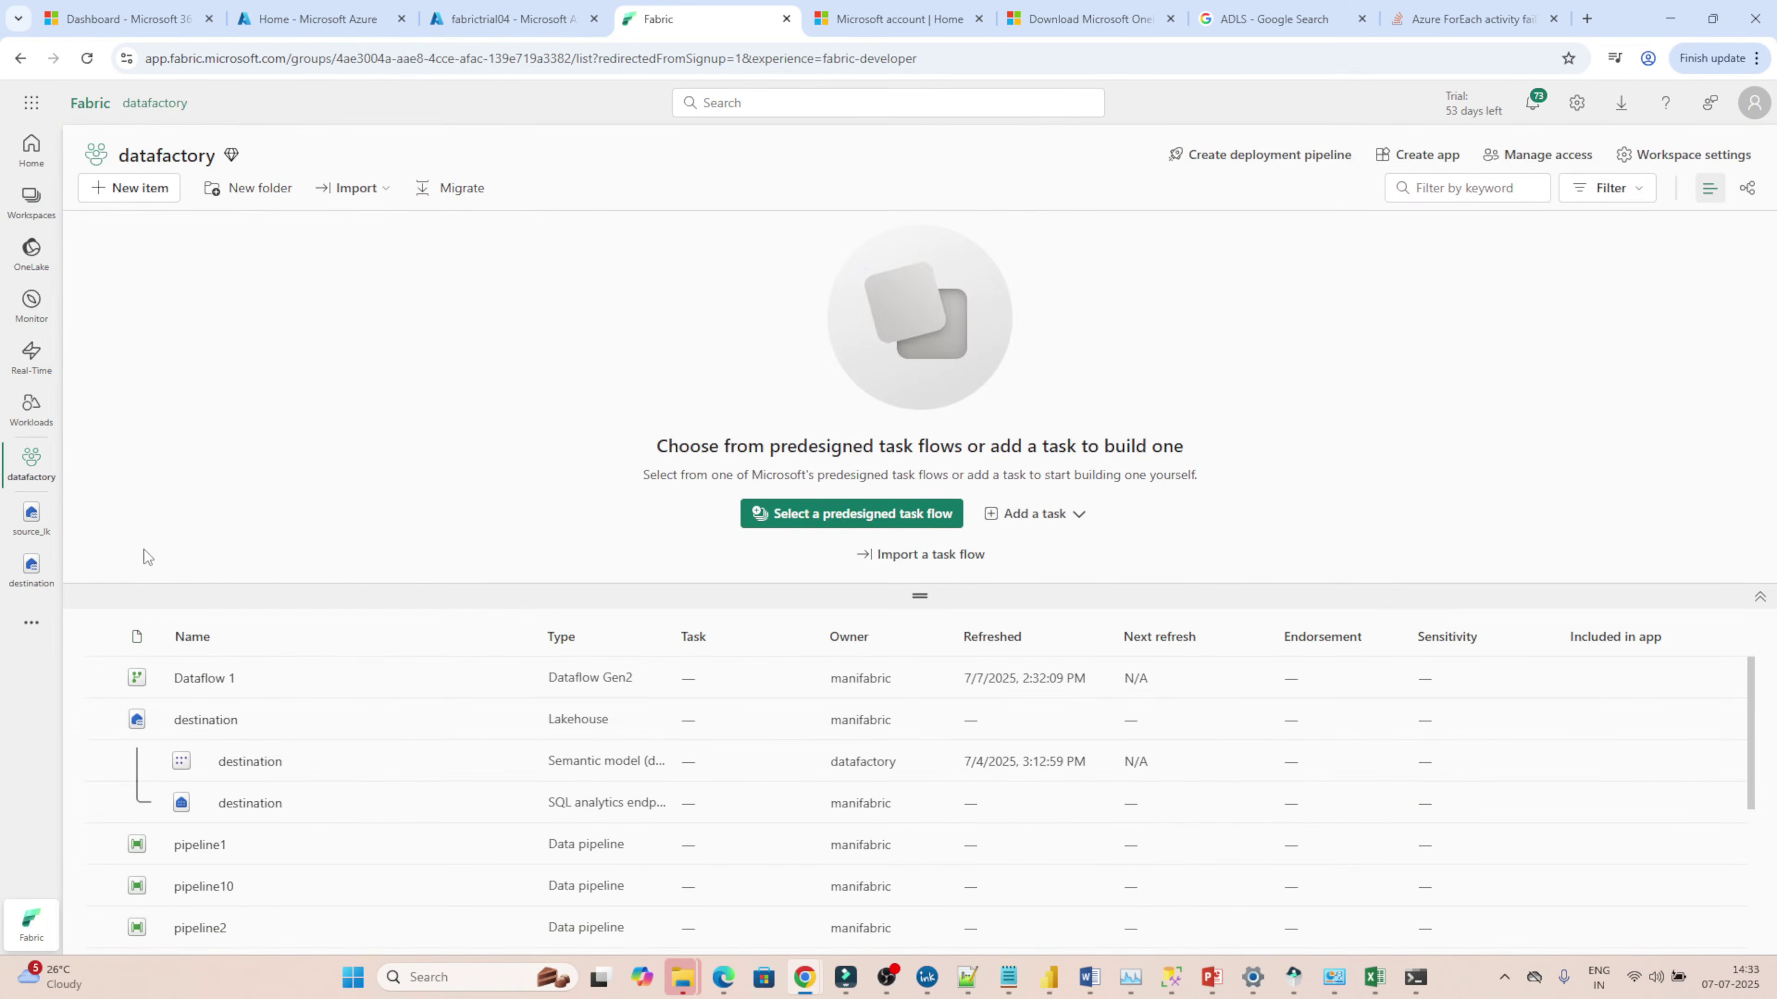
{"action": "left_click", "coordinate": [211, 724]}
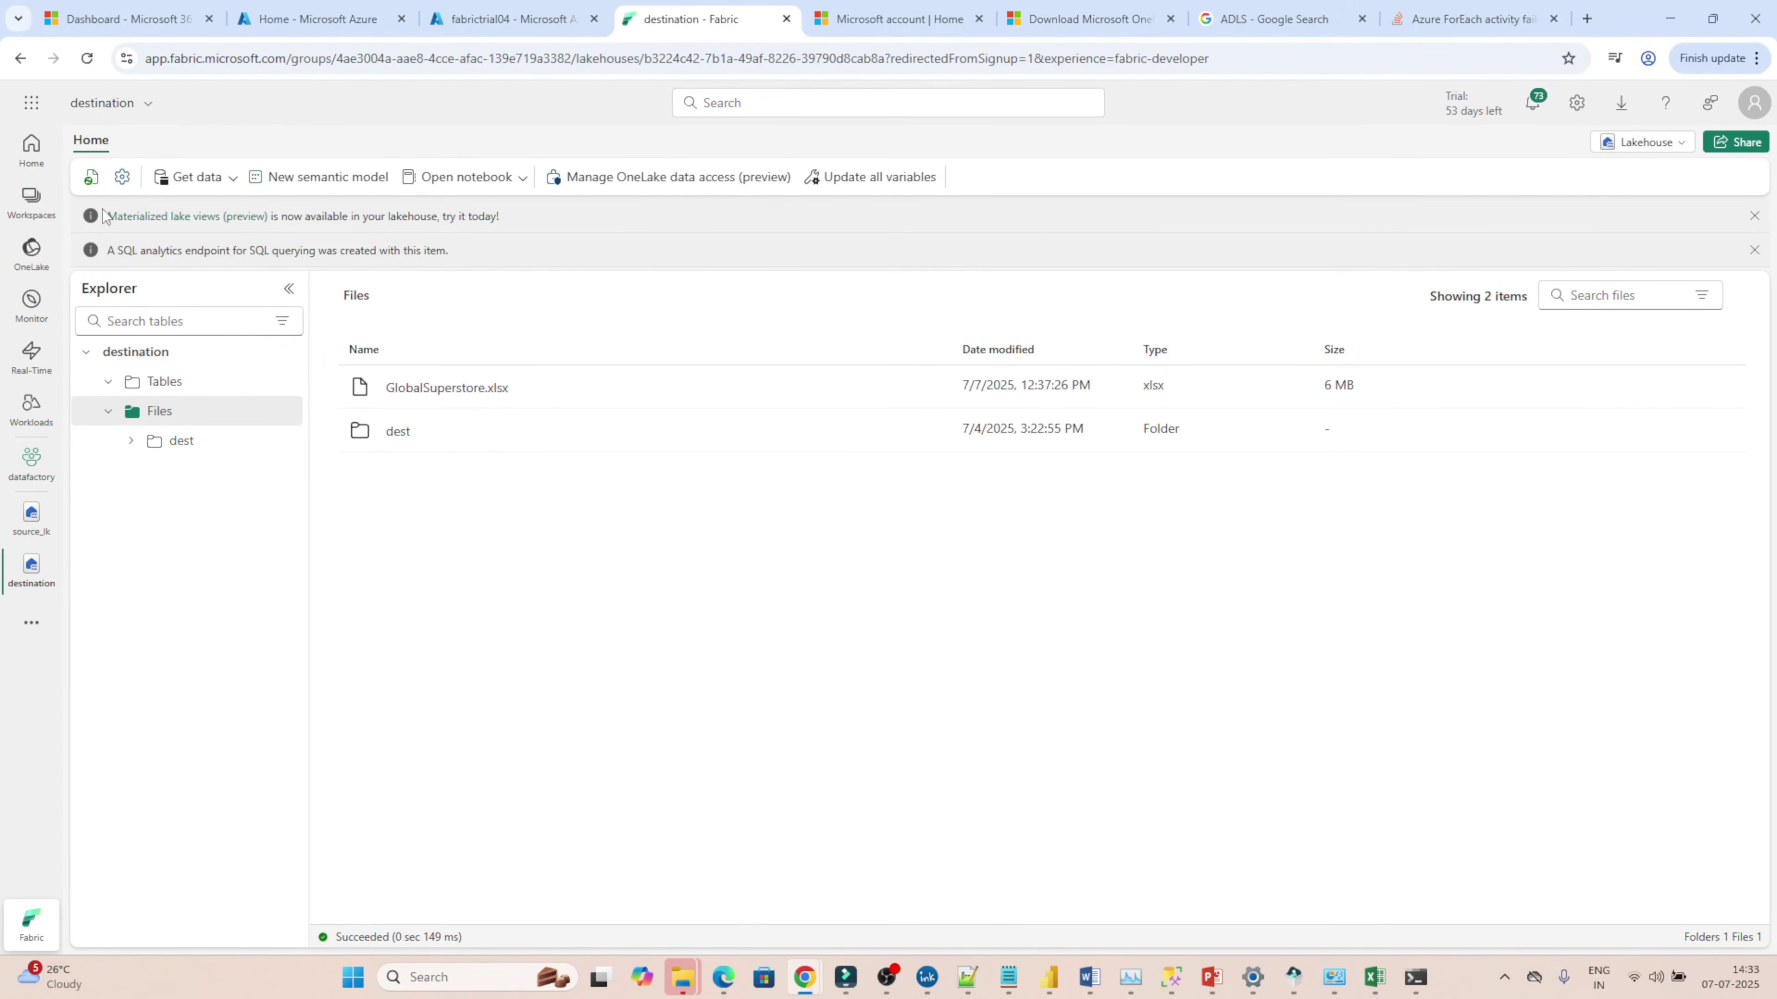
{"action": "left_click", "coordinate": [94, 177]}
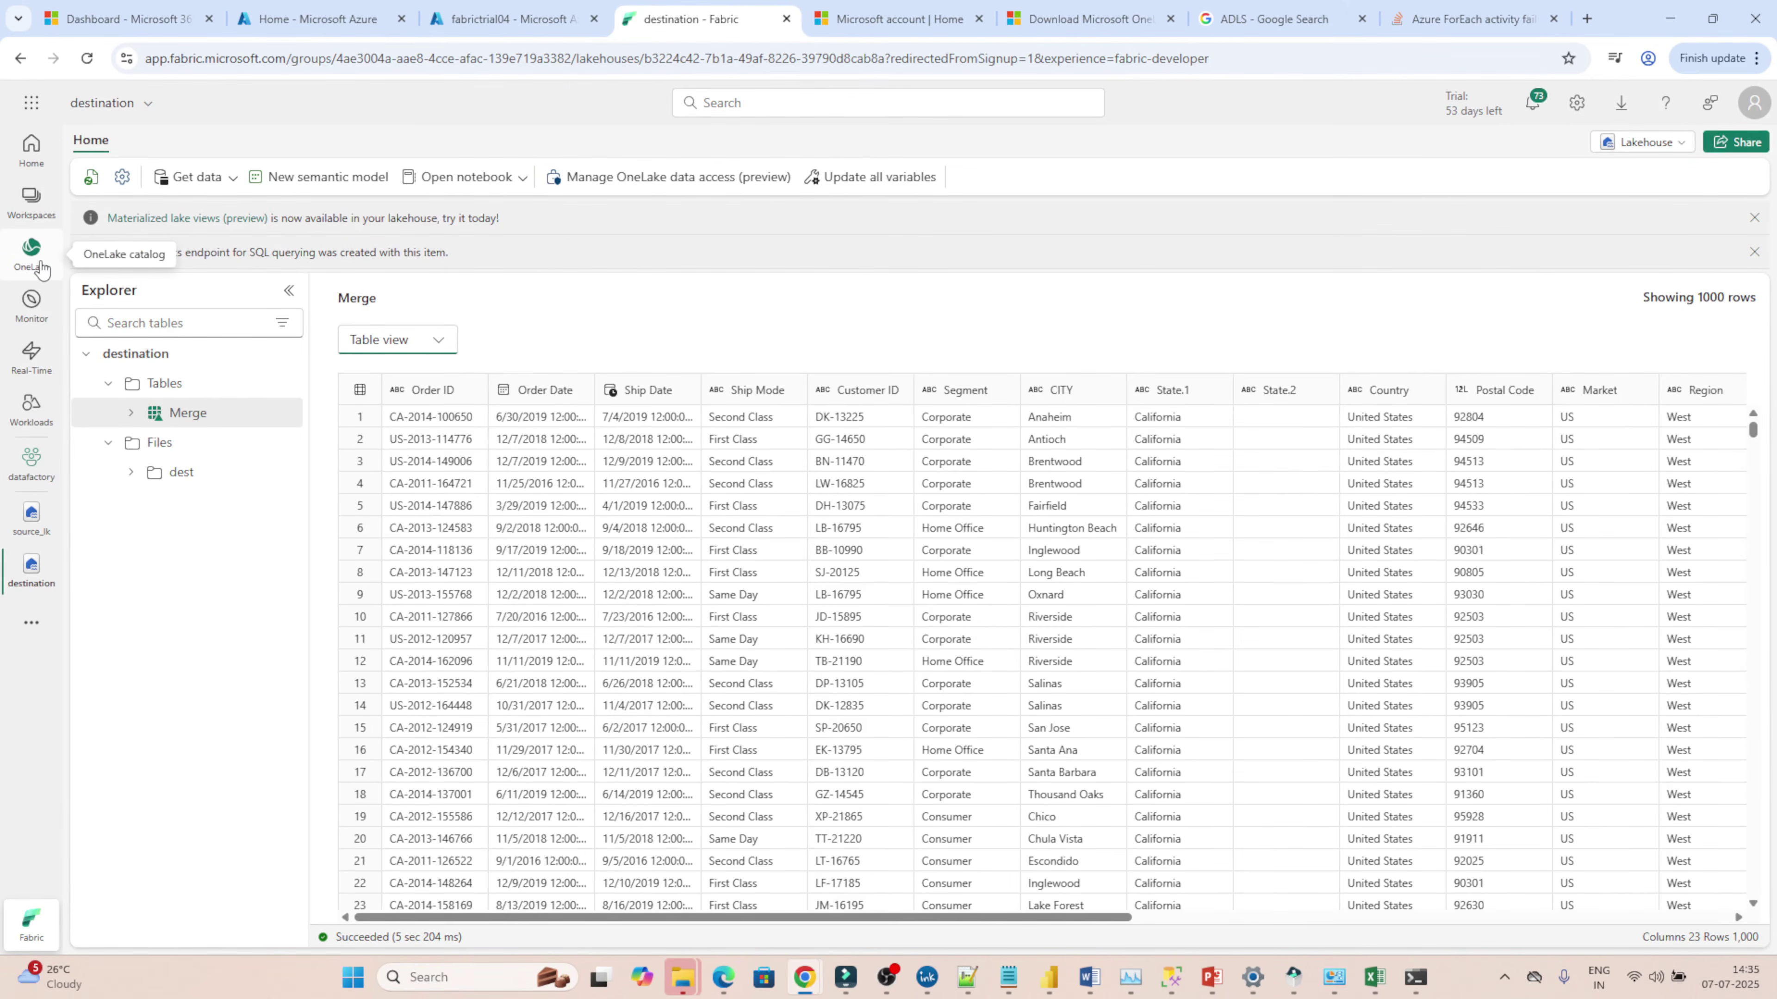
- Open the settings of Dataflow 1 in the datafactory workspace and examine its data source credentials and refresh options
{"action": "left_click", "coordinate": [31, 199]}
{"action": "left_click", "coordinate": [153, 297]}
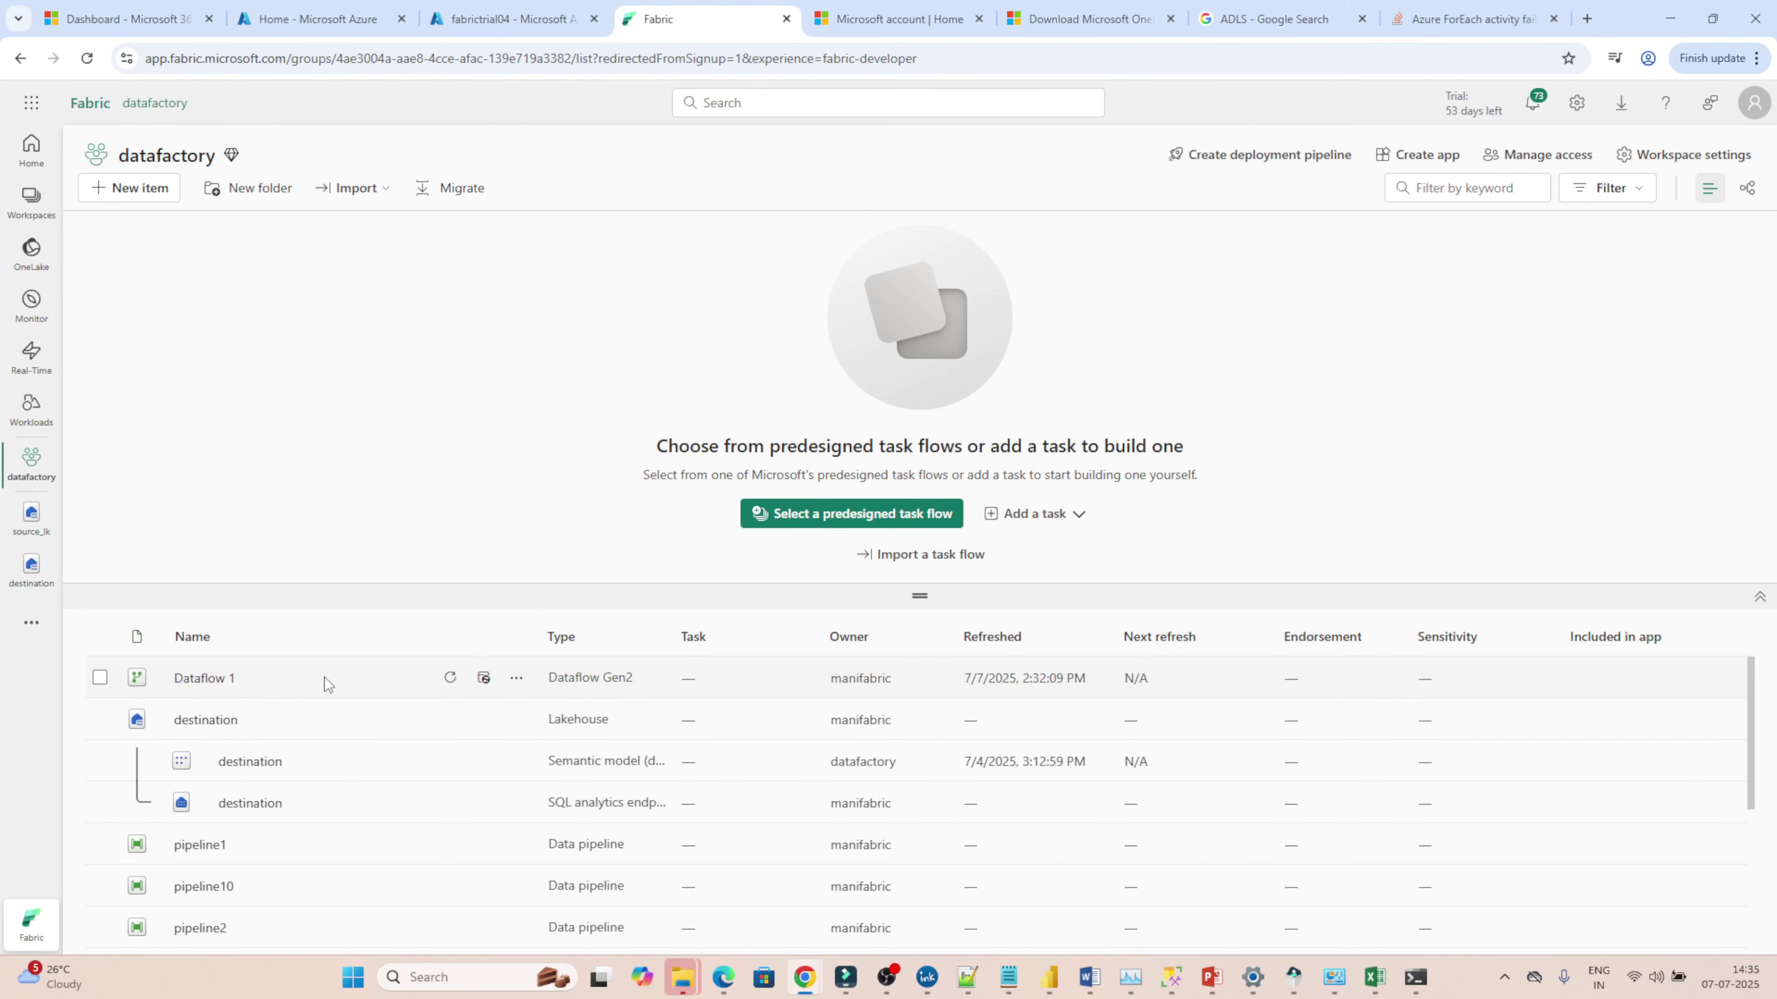
{"action": "left_click", "coordinate": [484, 679]}
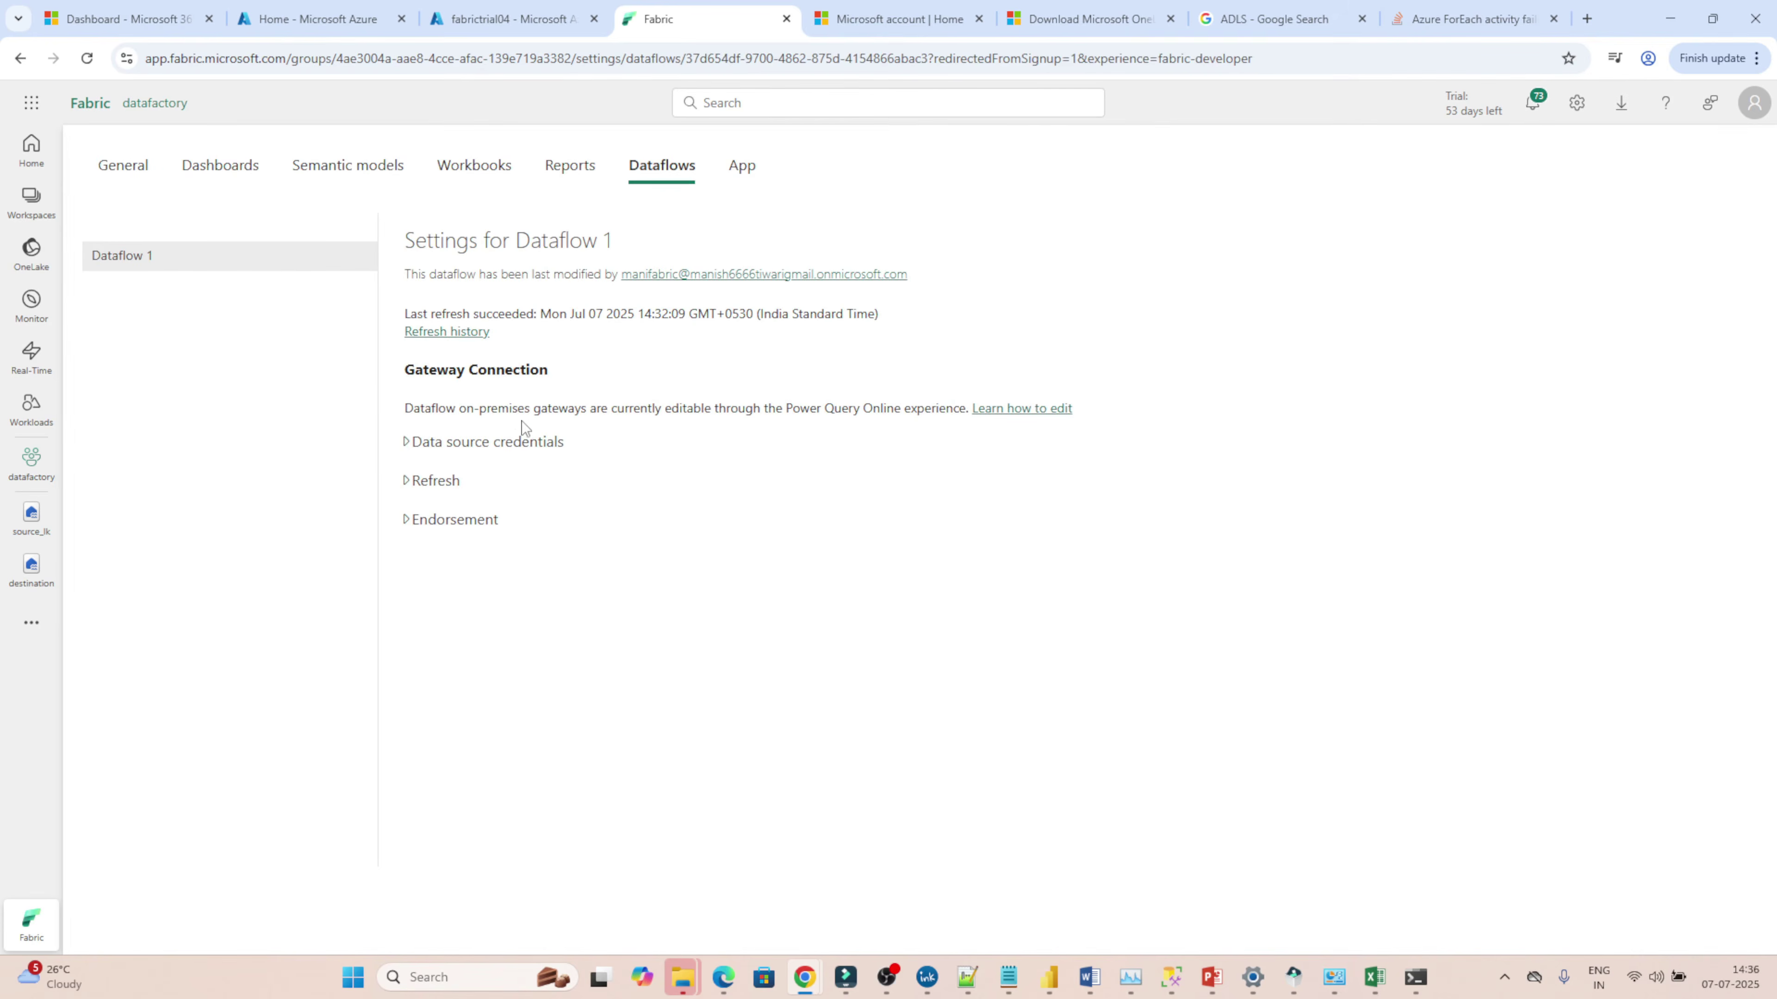
{"action": "left_click", "coordinate": [464, 448]}
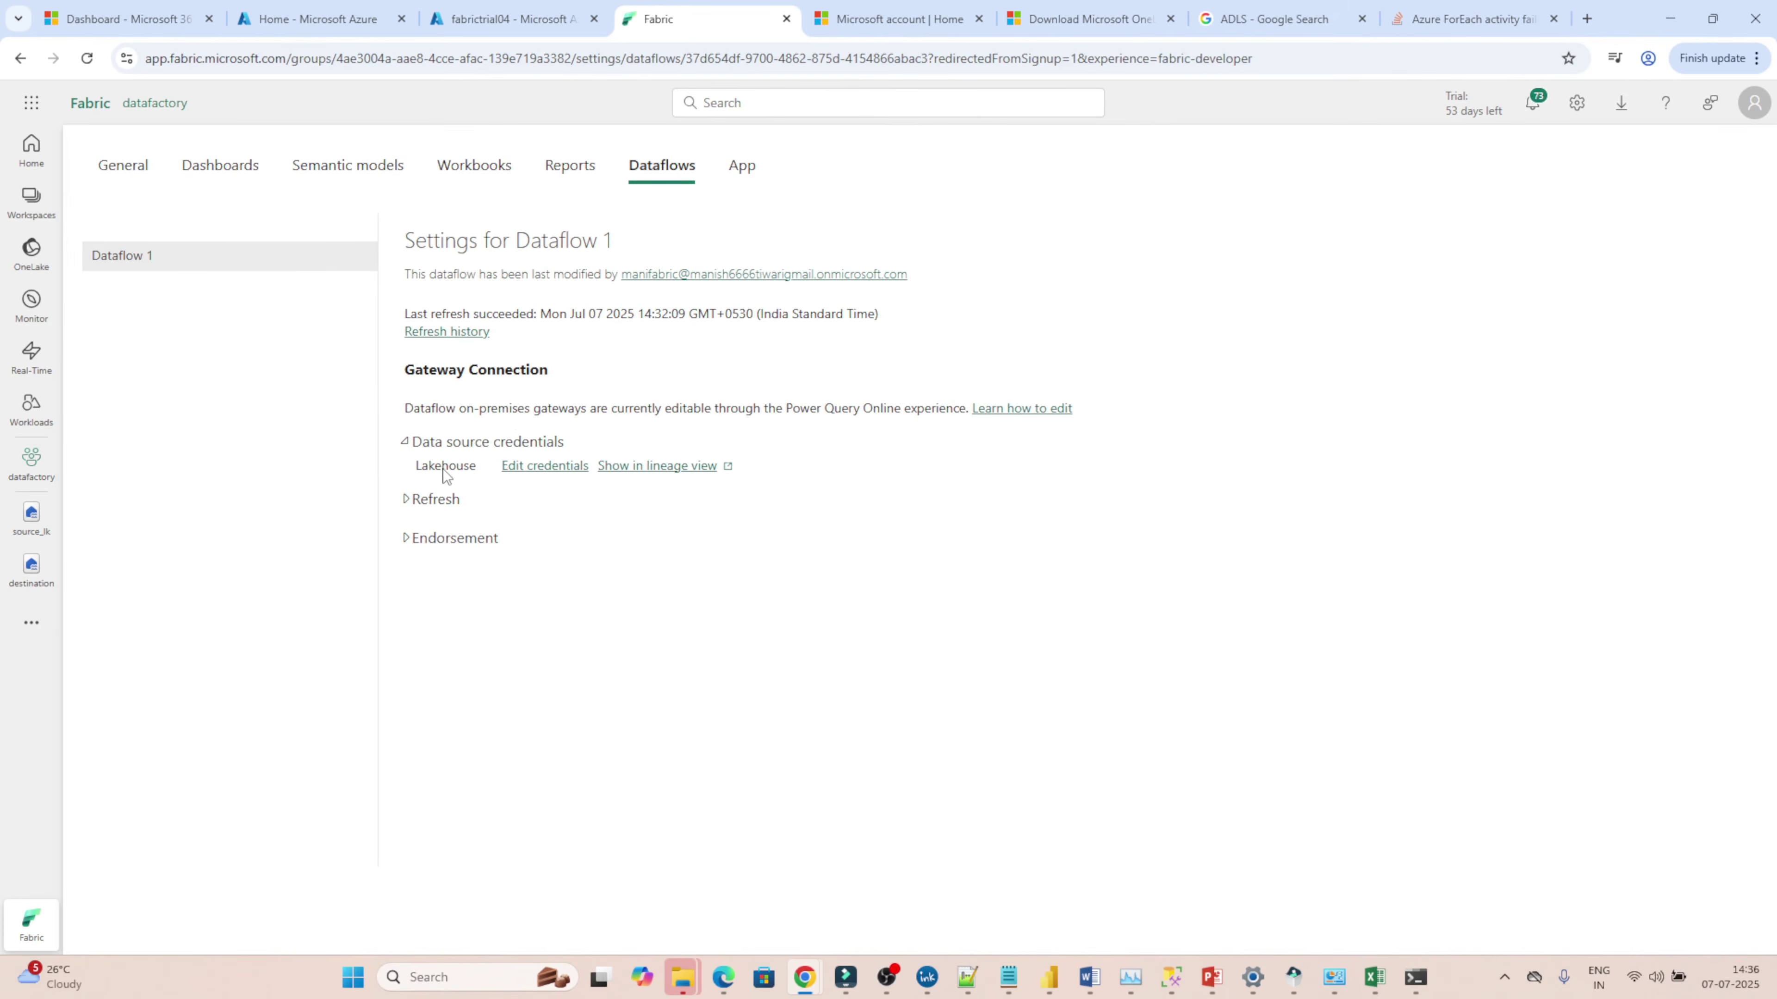
{"action": "left_click", "coordinate": [426, 500]}
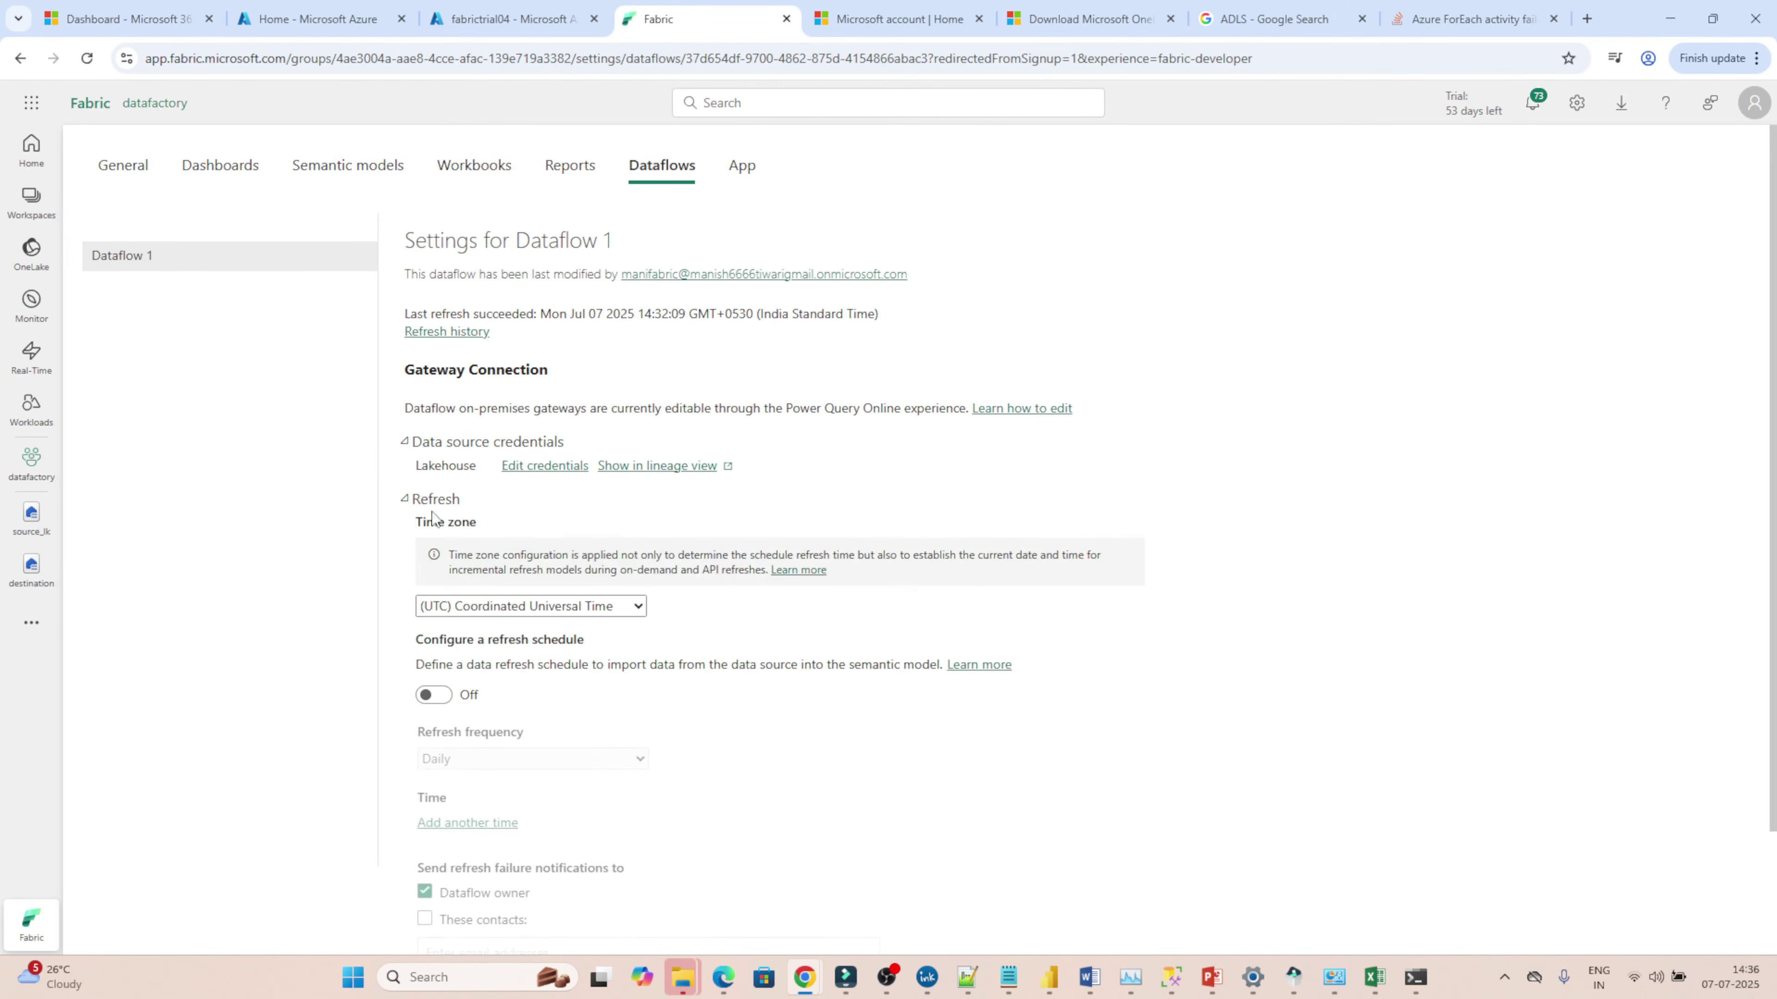
- Try switching on a refresh schedule for Dataflow 1 with a Daily frequency and review the remaining schedule options
{"action": "left_click", "coordinate": [433, 694]}
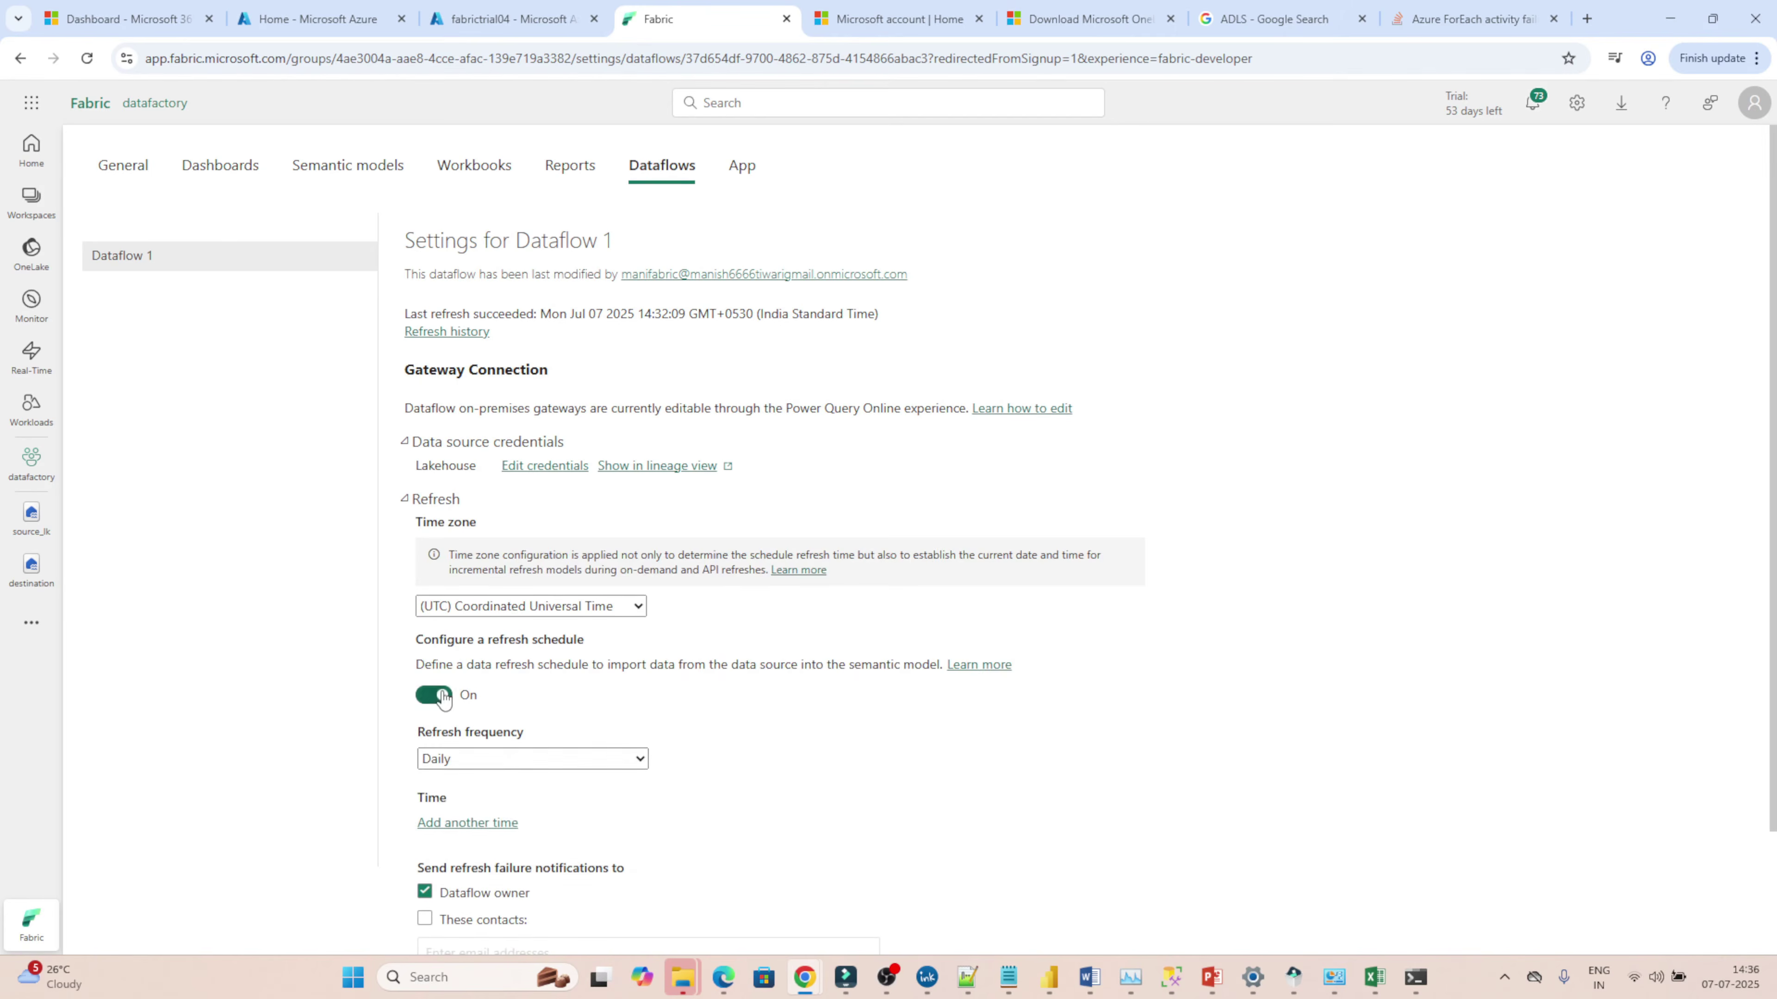
{"action": "left_click", "coordinate": [509, 765]}
{"action": "left_click", "coordinate": [508, 764]}
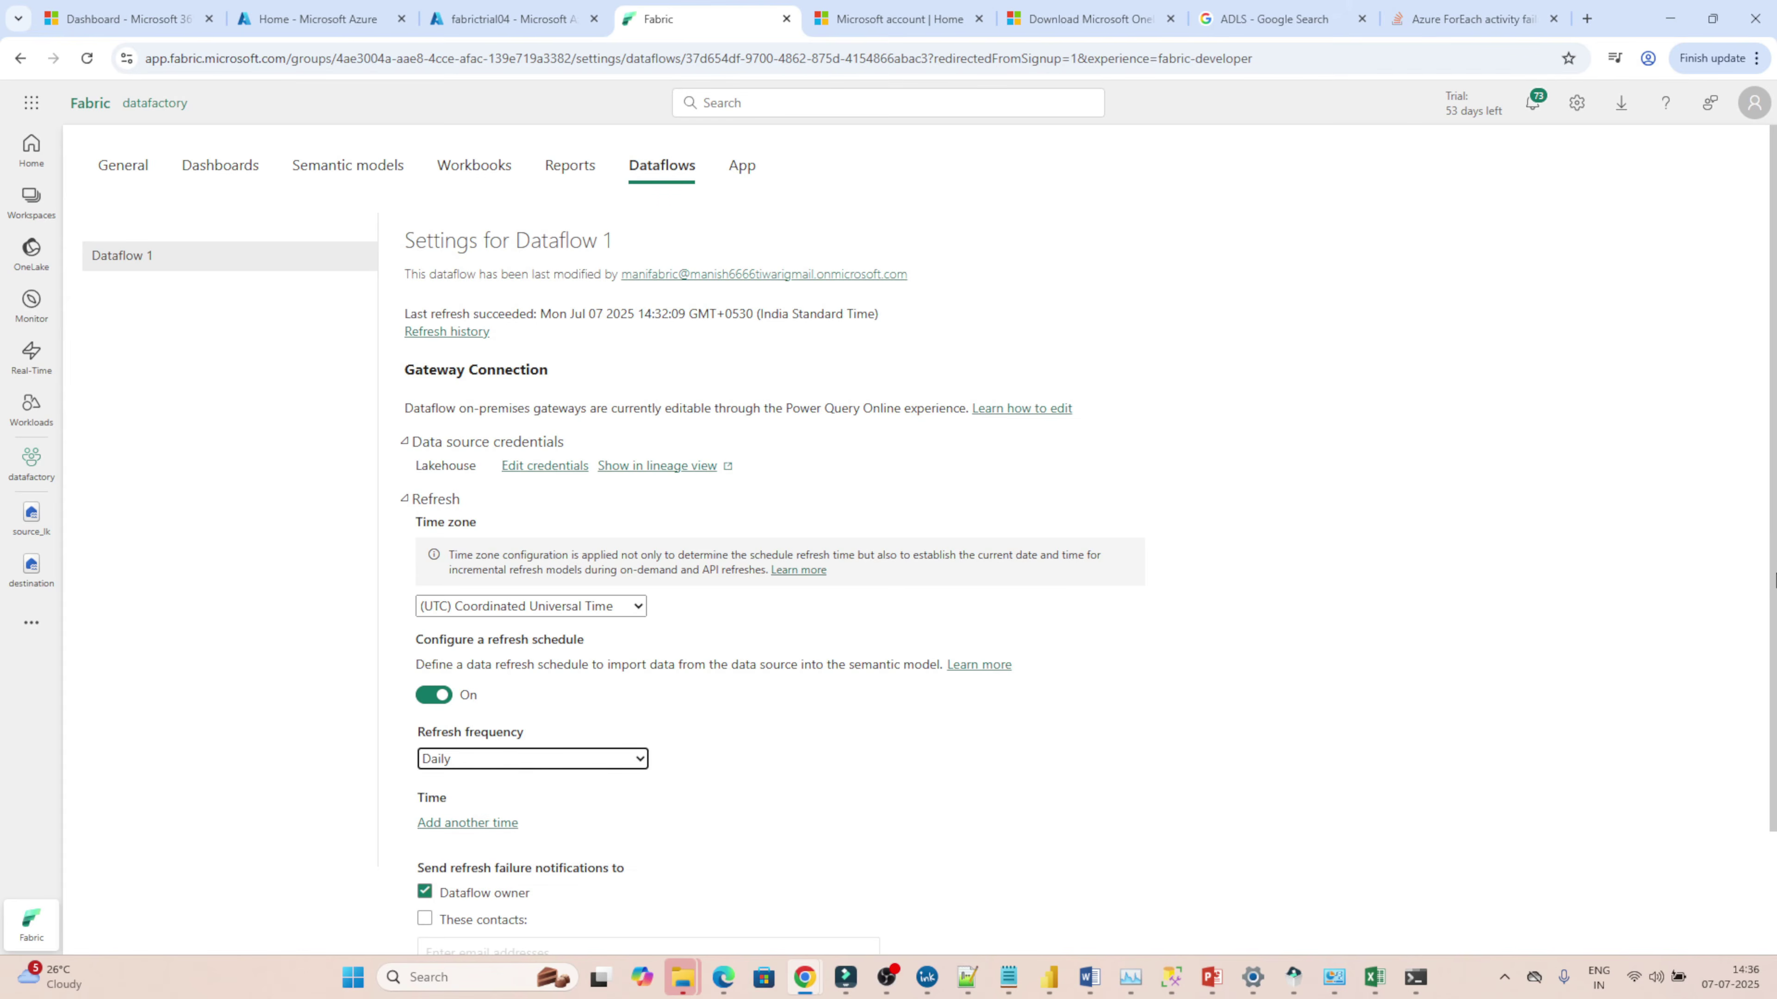
{"action": "scroll", "coordinate": [1773, 582], "scroll_direction": "down", "scroll_amount": 2}
{"action": "scroll", "coordinate": [1773, 553], "scroll_direction": "up", "scroll_amount": 2}
- Open pipeline1 from the datafactory workspace and add a Dataflow activity to its canvas
{"action": "left_click", "coordinate": [36, 204]}
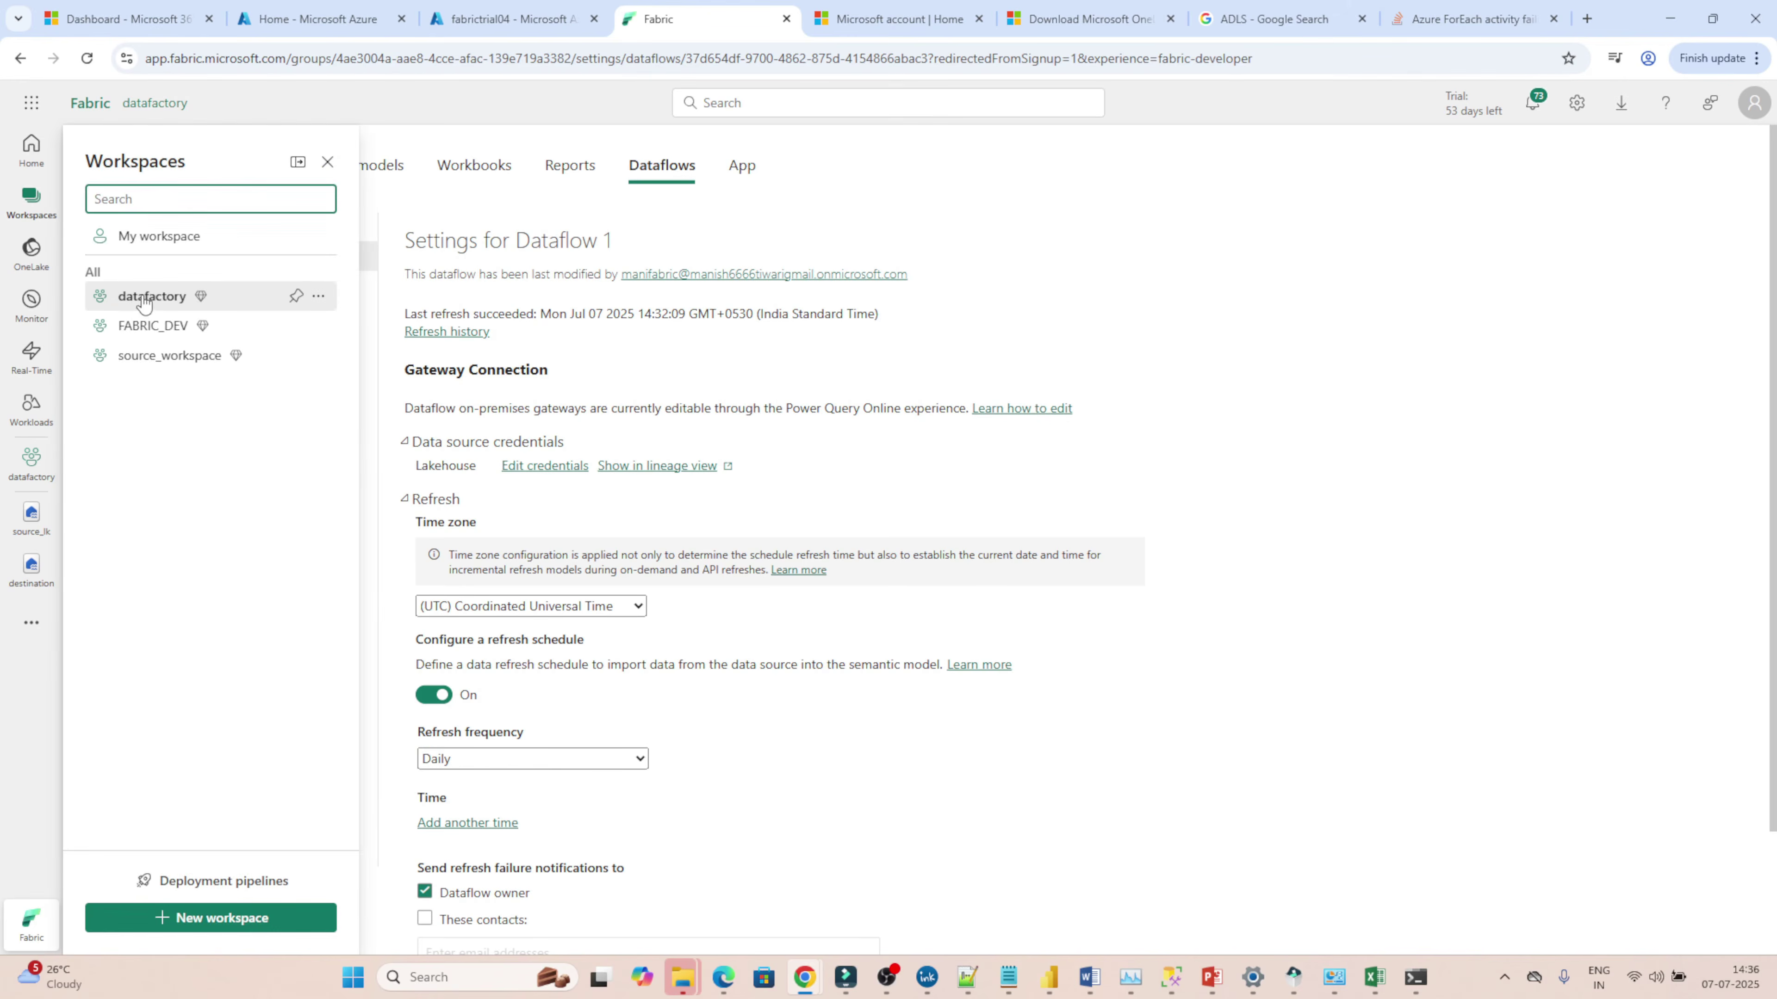
{"action": "left_click", "coordinate": [143, 297]}
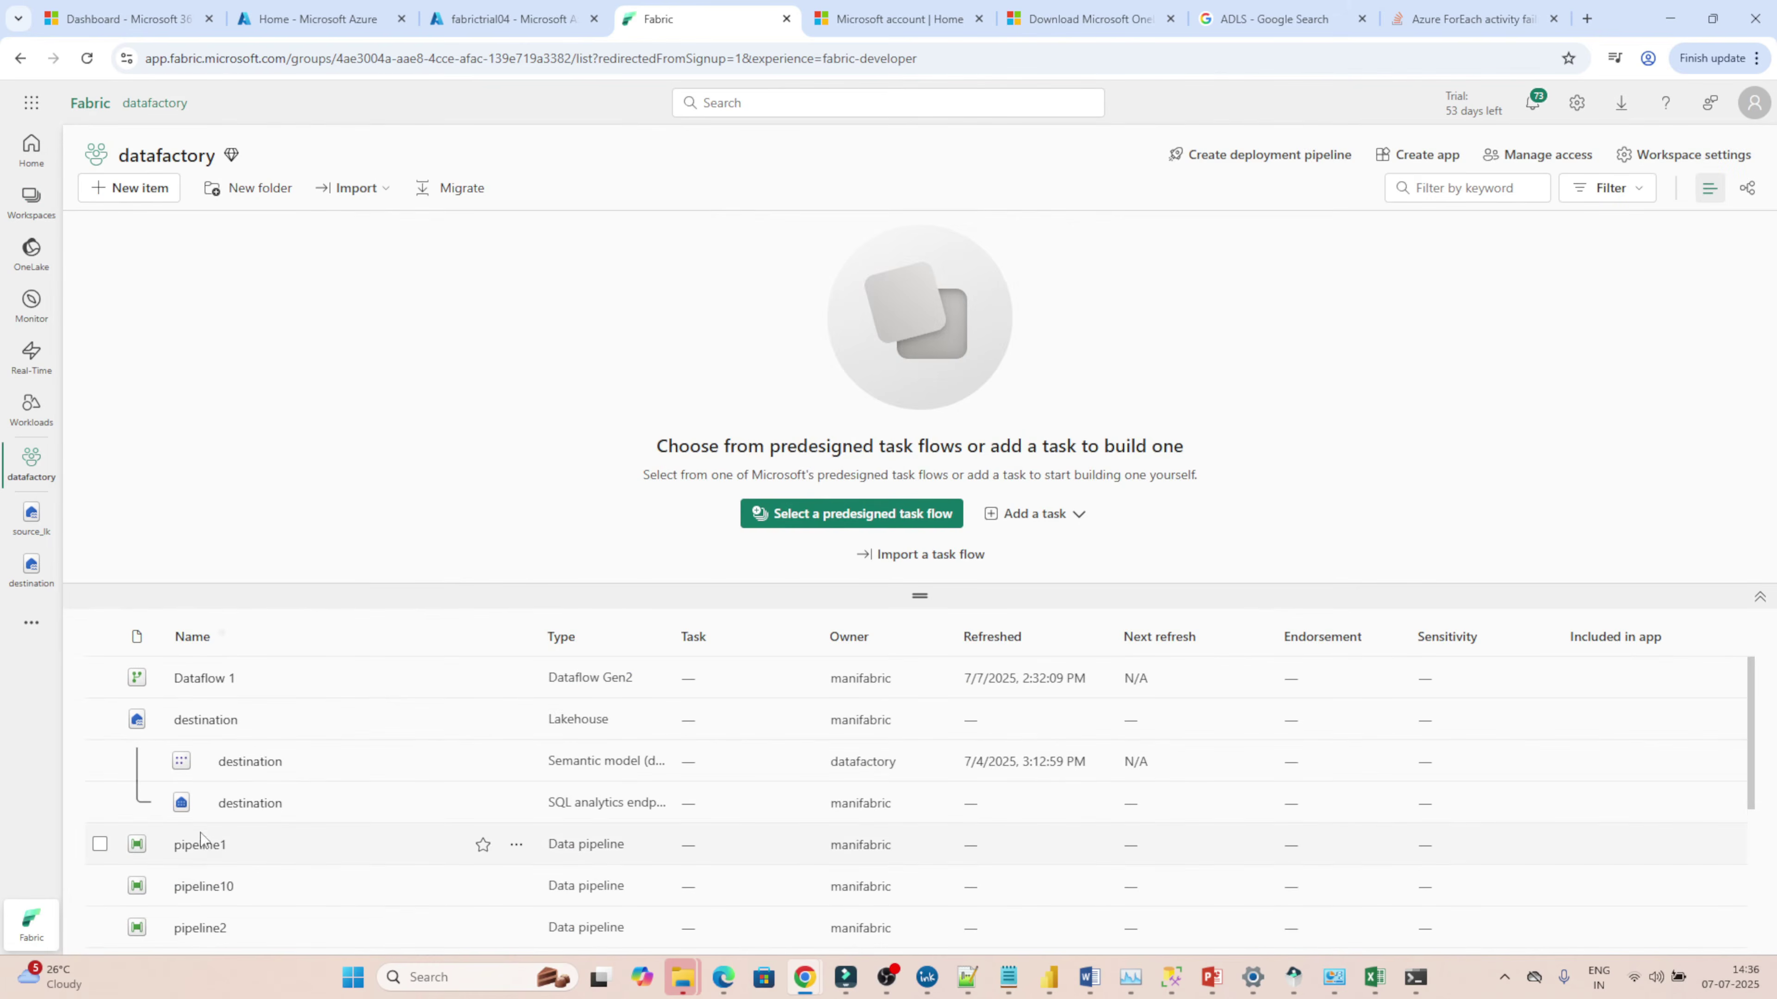
{"action": "left_click", "coordinate": [198, 847]}
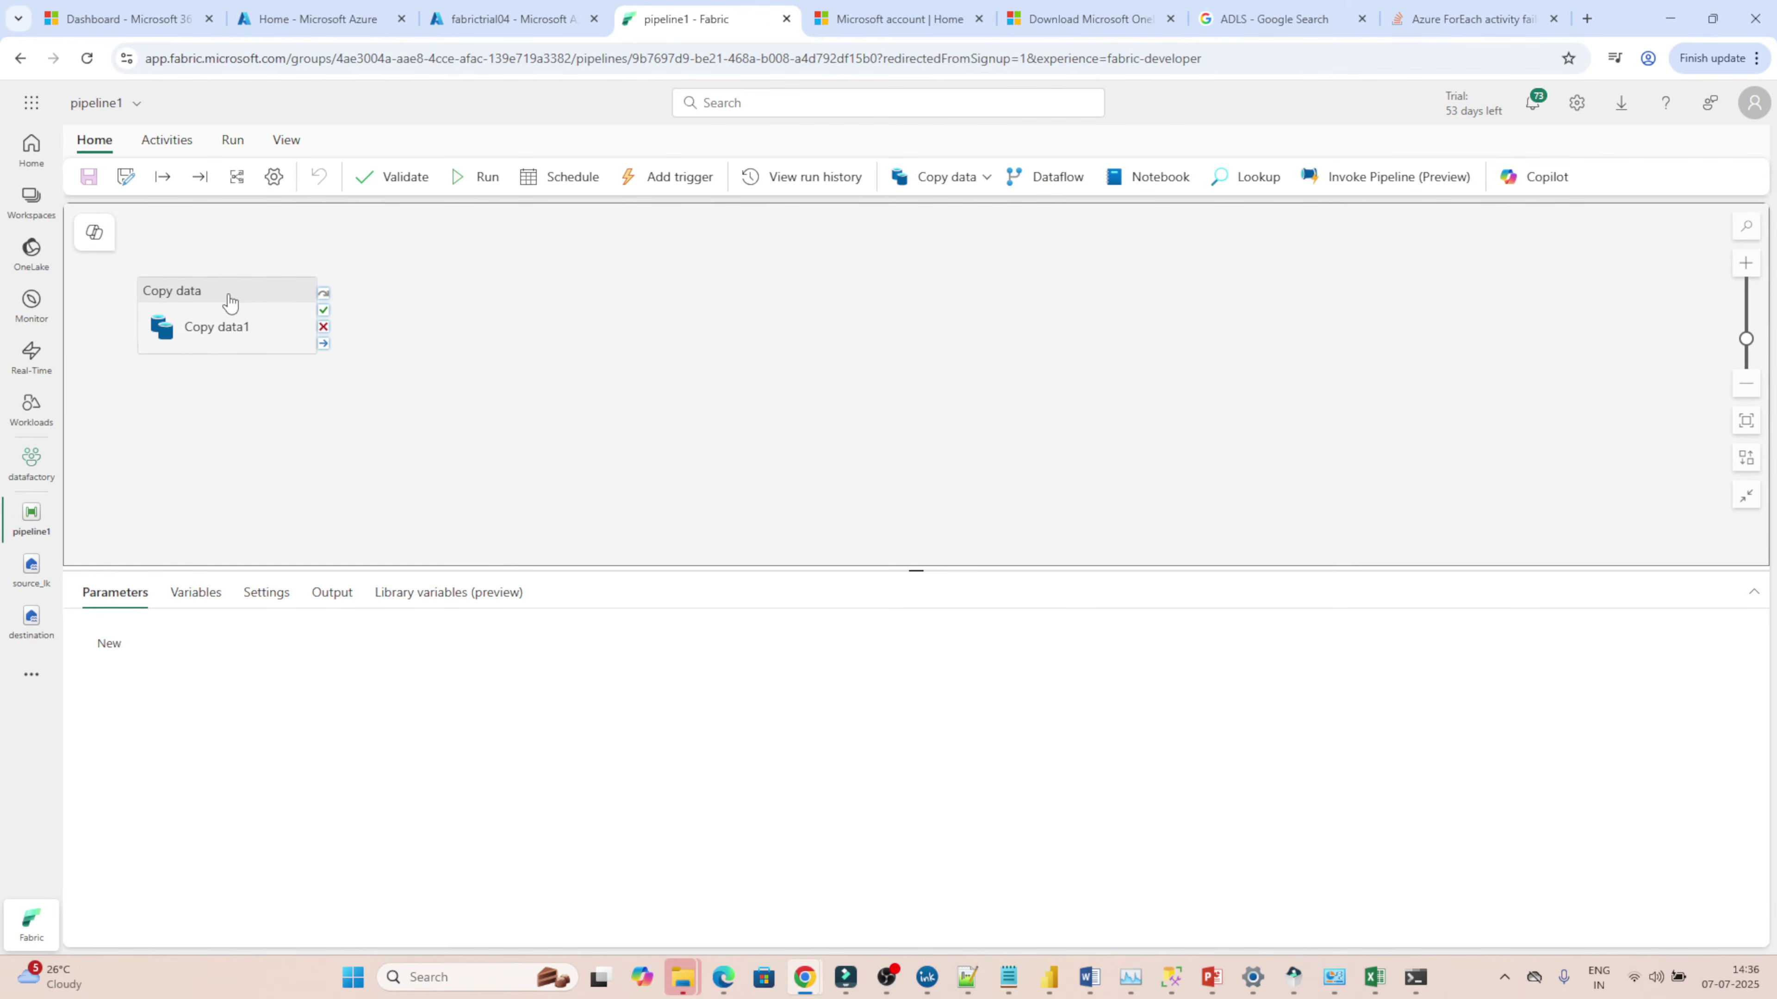
{"action": "left_click", "coordinate": [171, 141]}
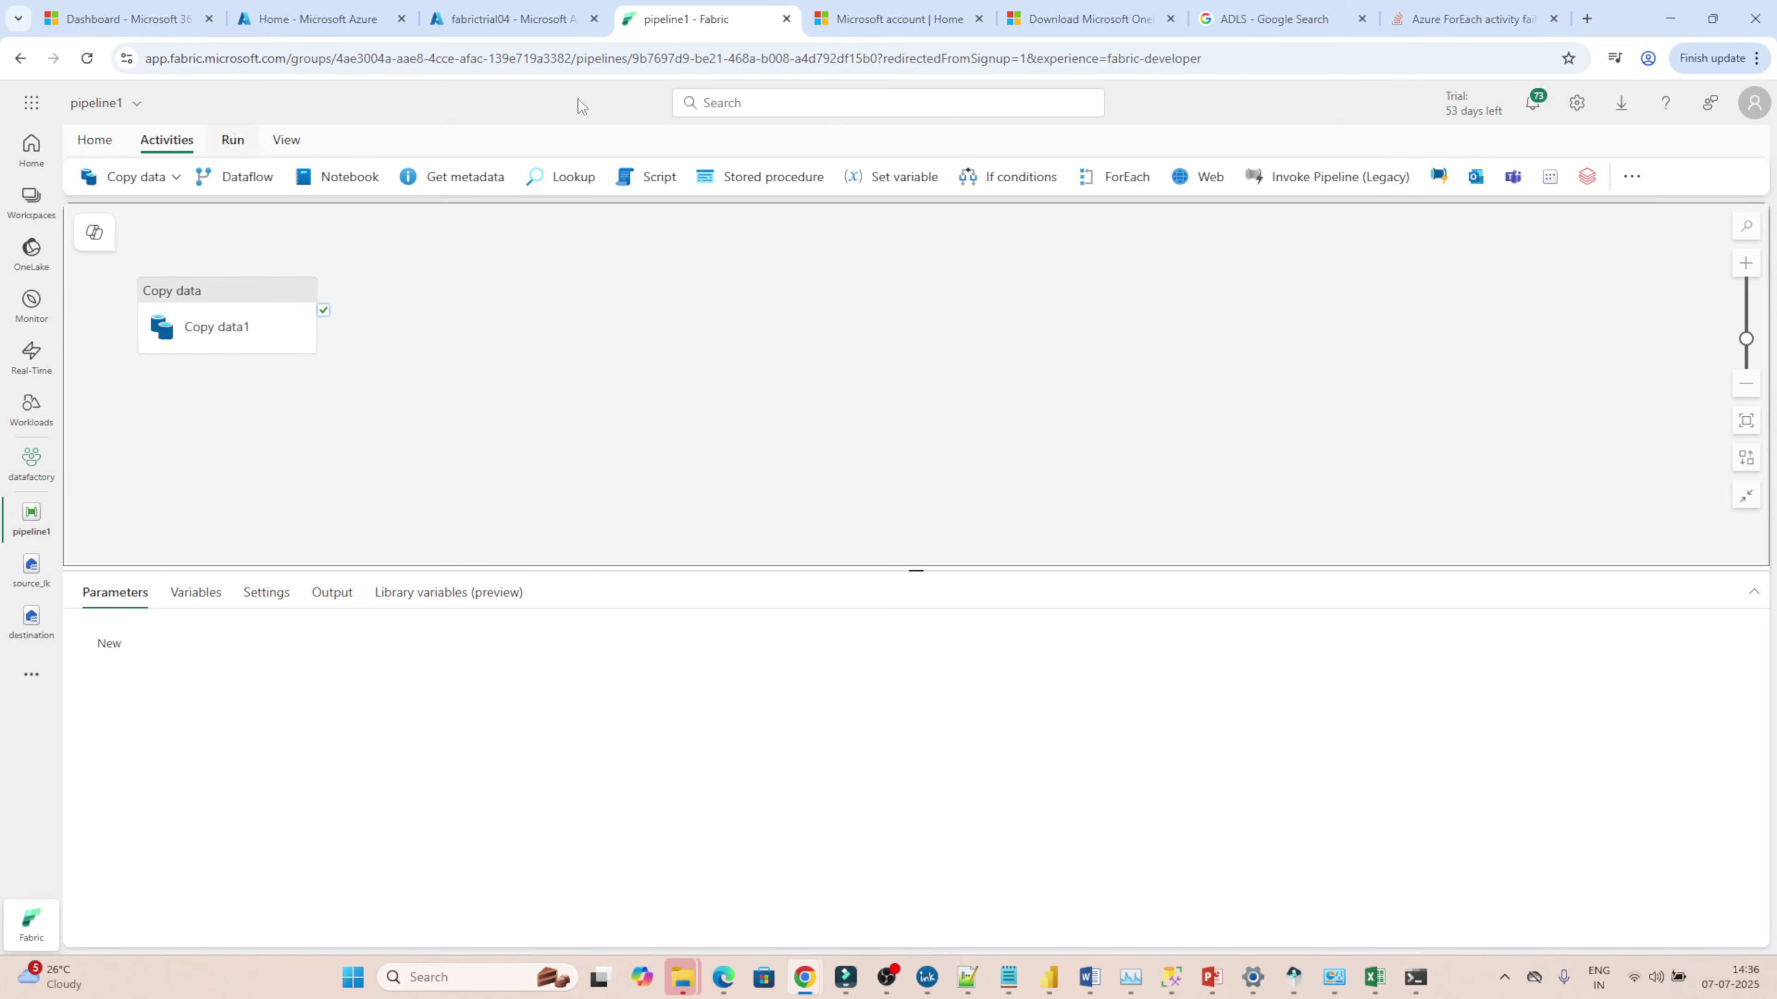
{"action": "left_click", "coordinate": [1631, 179]}
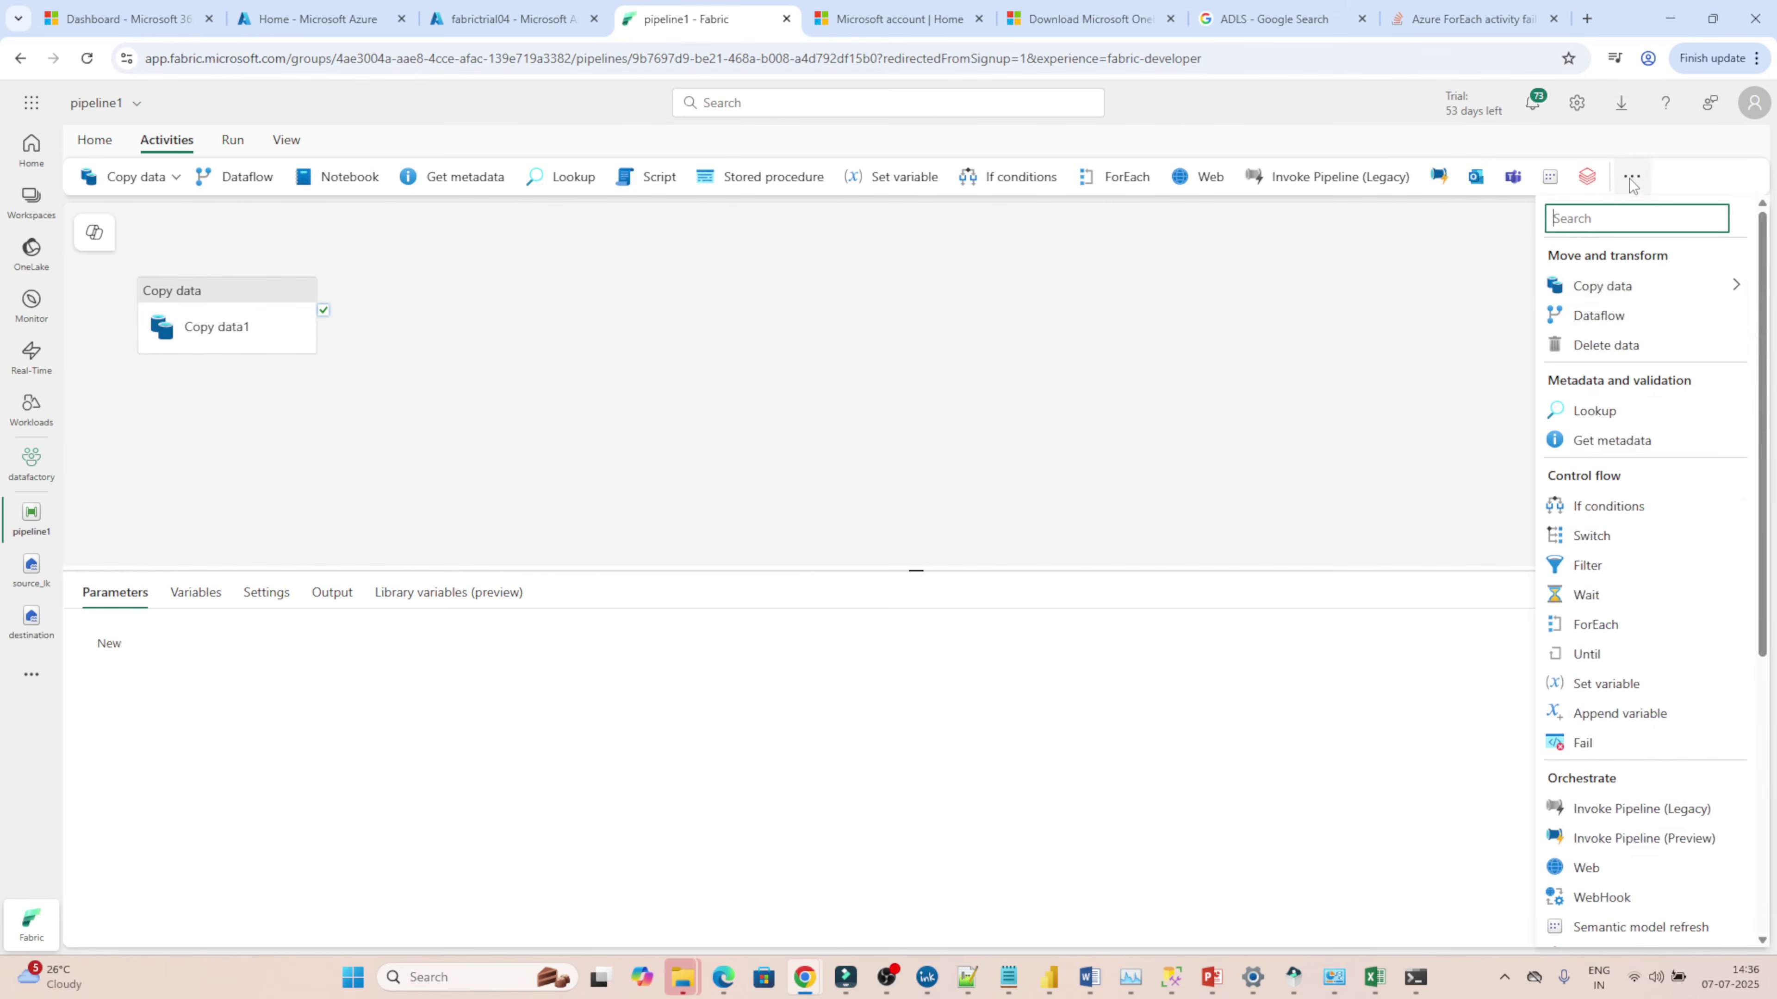
{"action": "left_click", "coordinate": [1596, 318]}
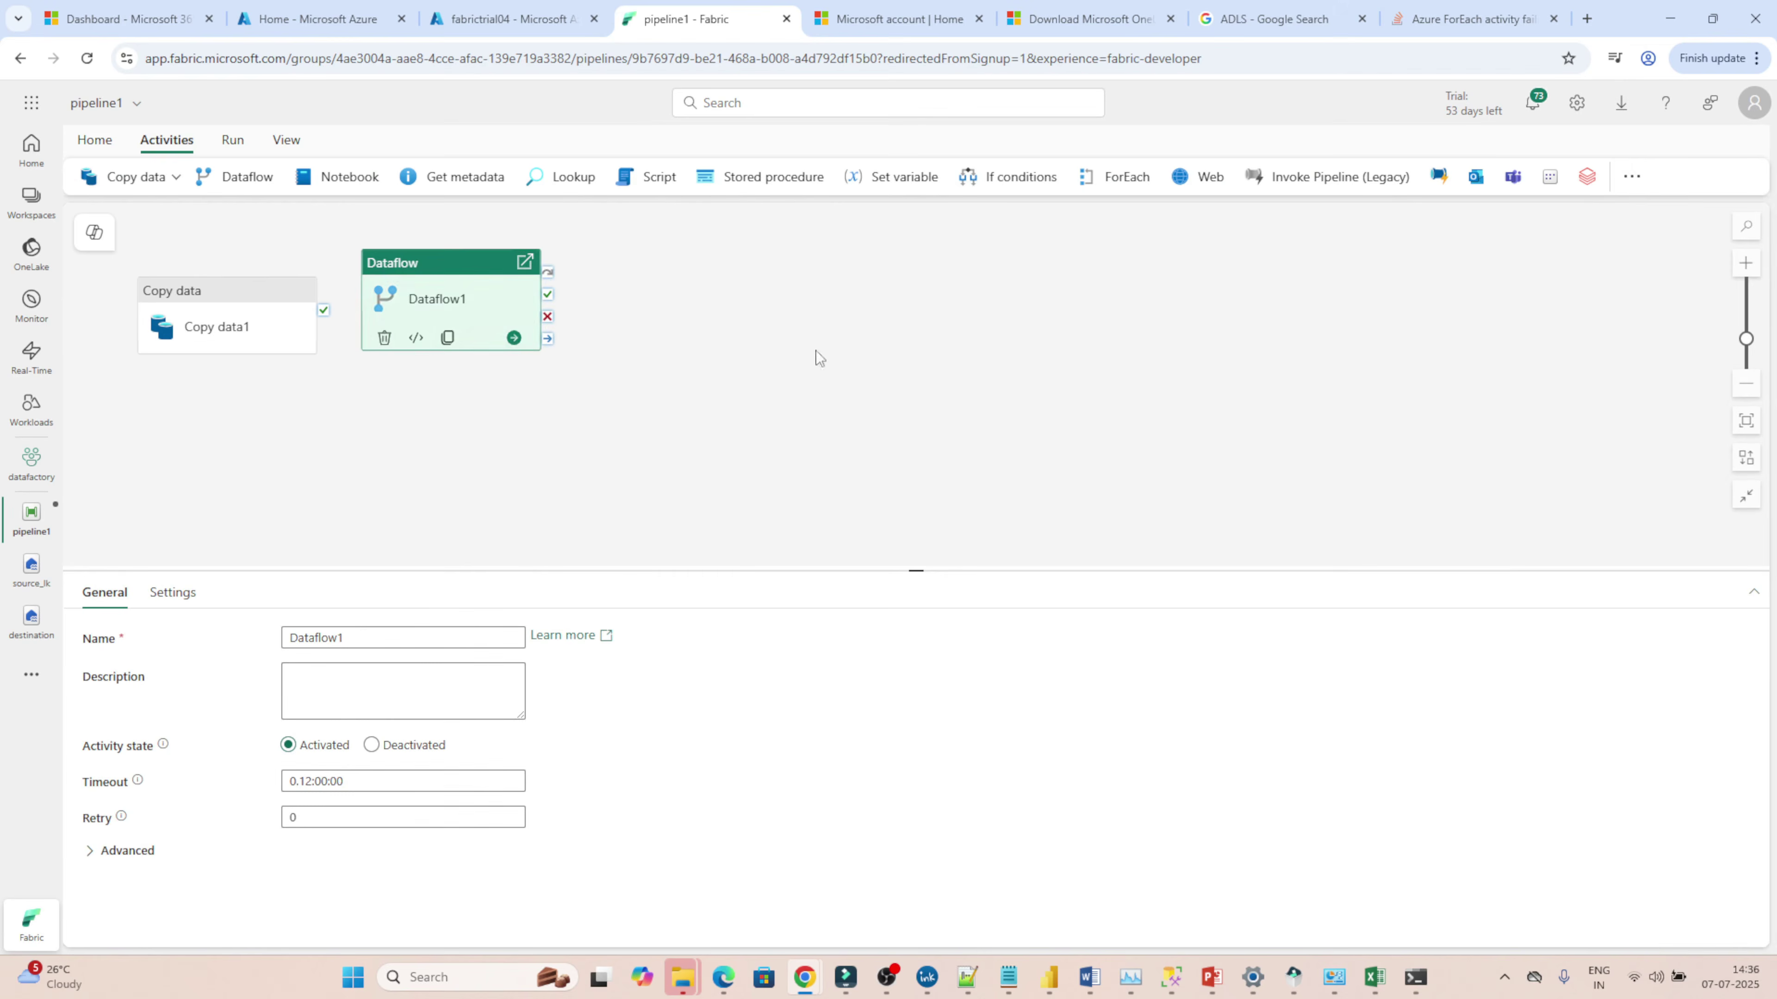
- Set the Dataflow activity to Dataflow 1 and link the success output of Copy data1 to it
{"action": "left_click", "coordinate": [176, 594]}
{"action": "left_click", "coordinate": [332, 678]}
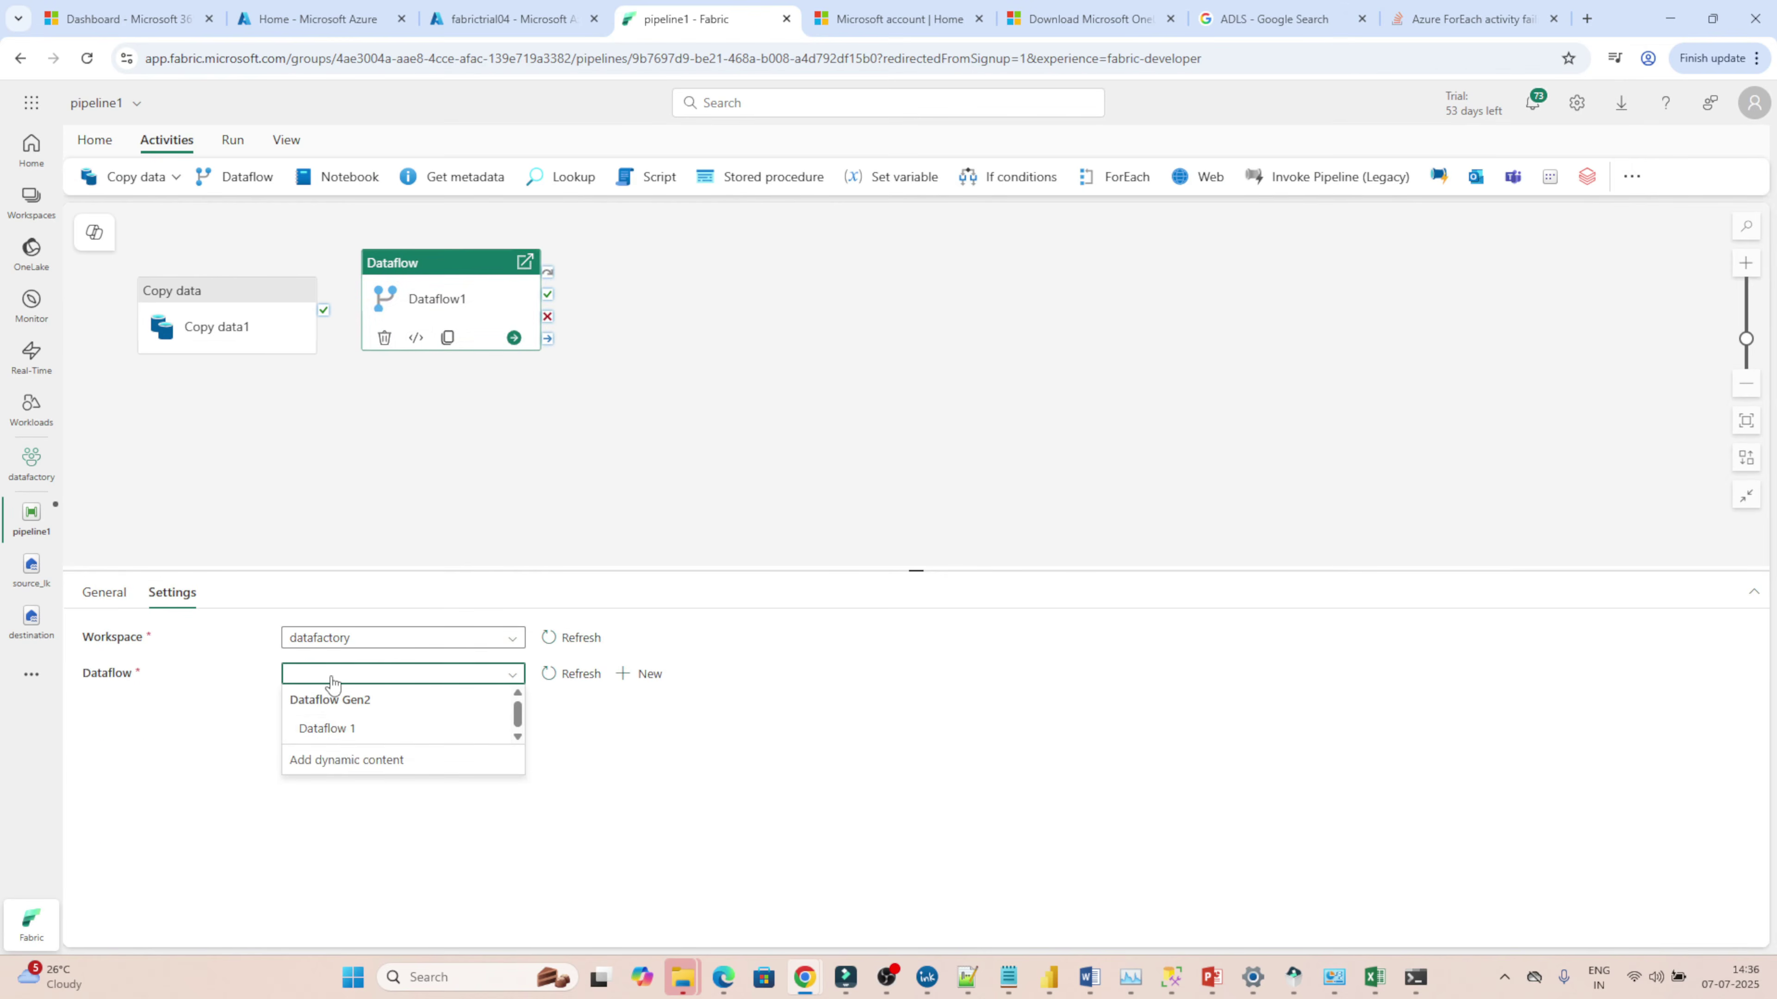
{"action": "left_click", "coordinate": [329, 729]}
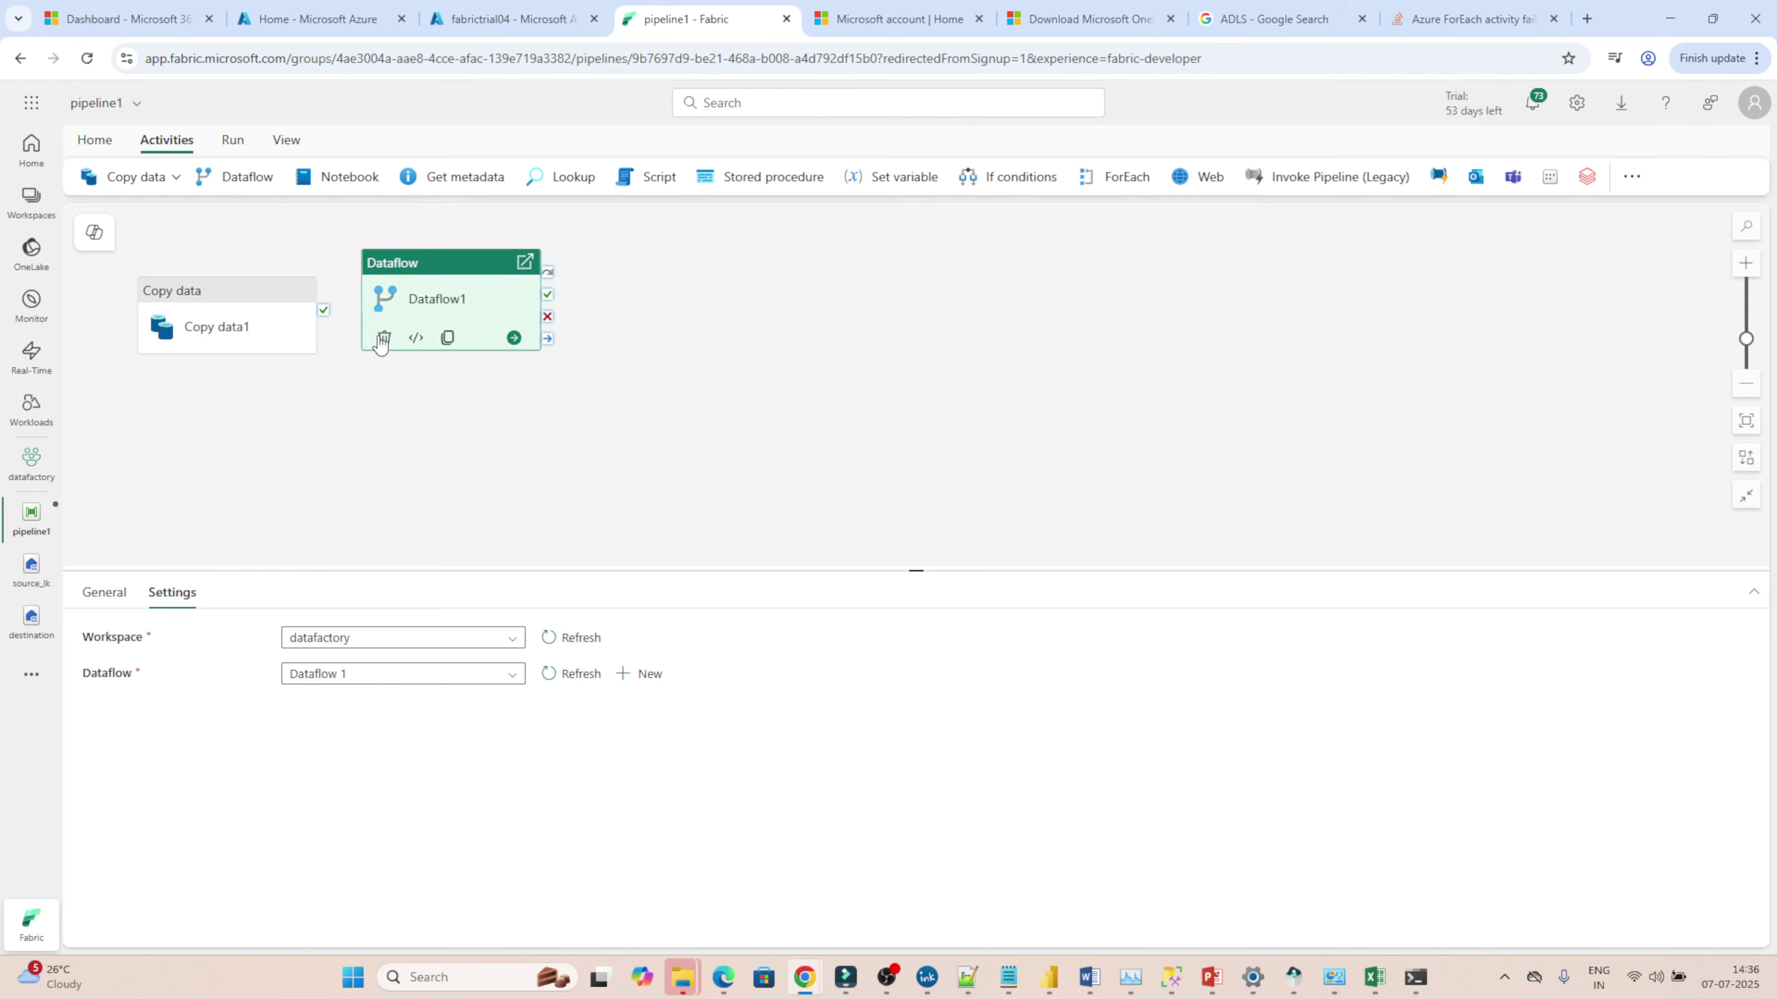
{"action": "left_click_drag", "start_coordinate": [323, 310], "coordinate": [369, 307]}
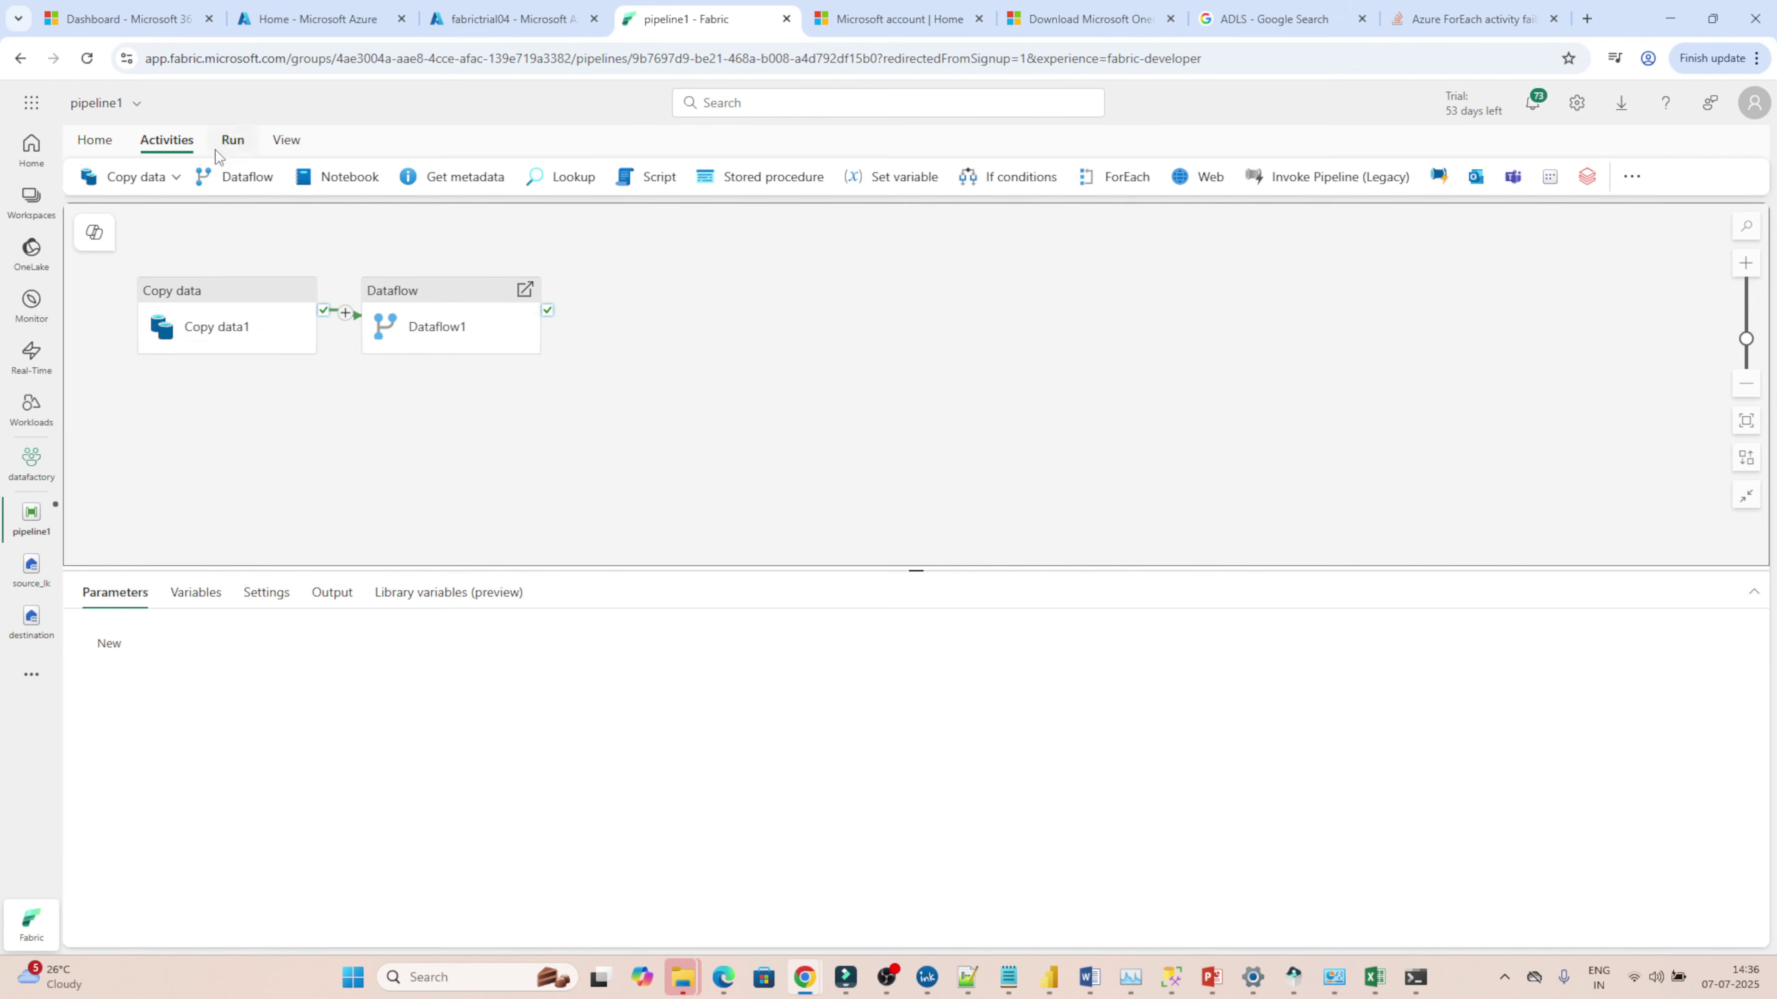
- Review the scheduled run options of pipeline1 and close them without changes
{"action": "left_click", "coordinate": [94, 140]}
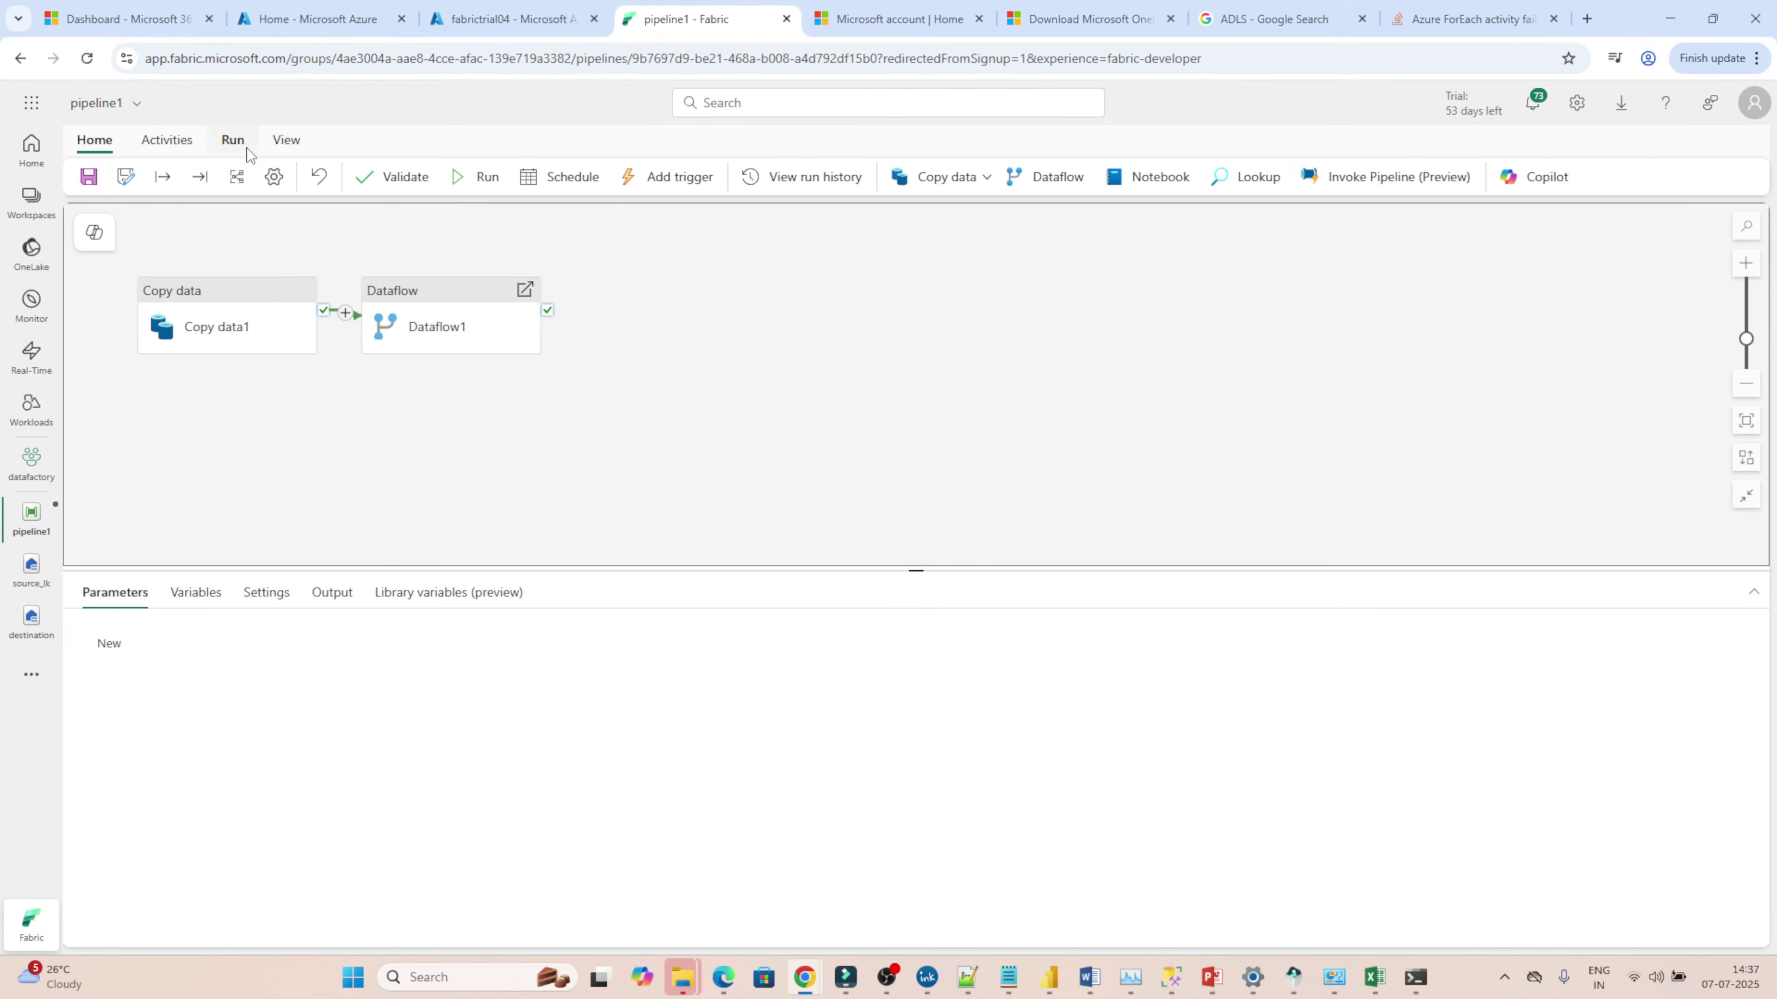
{"action": "left_click", "coordinate": [234, 141]}
{"action": "left_click", "coordinate": [289, 179]}
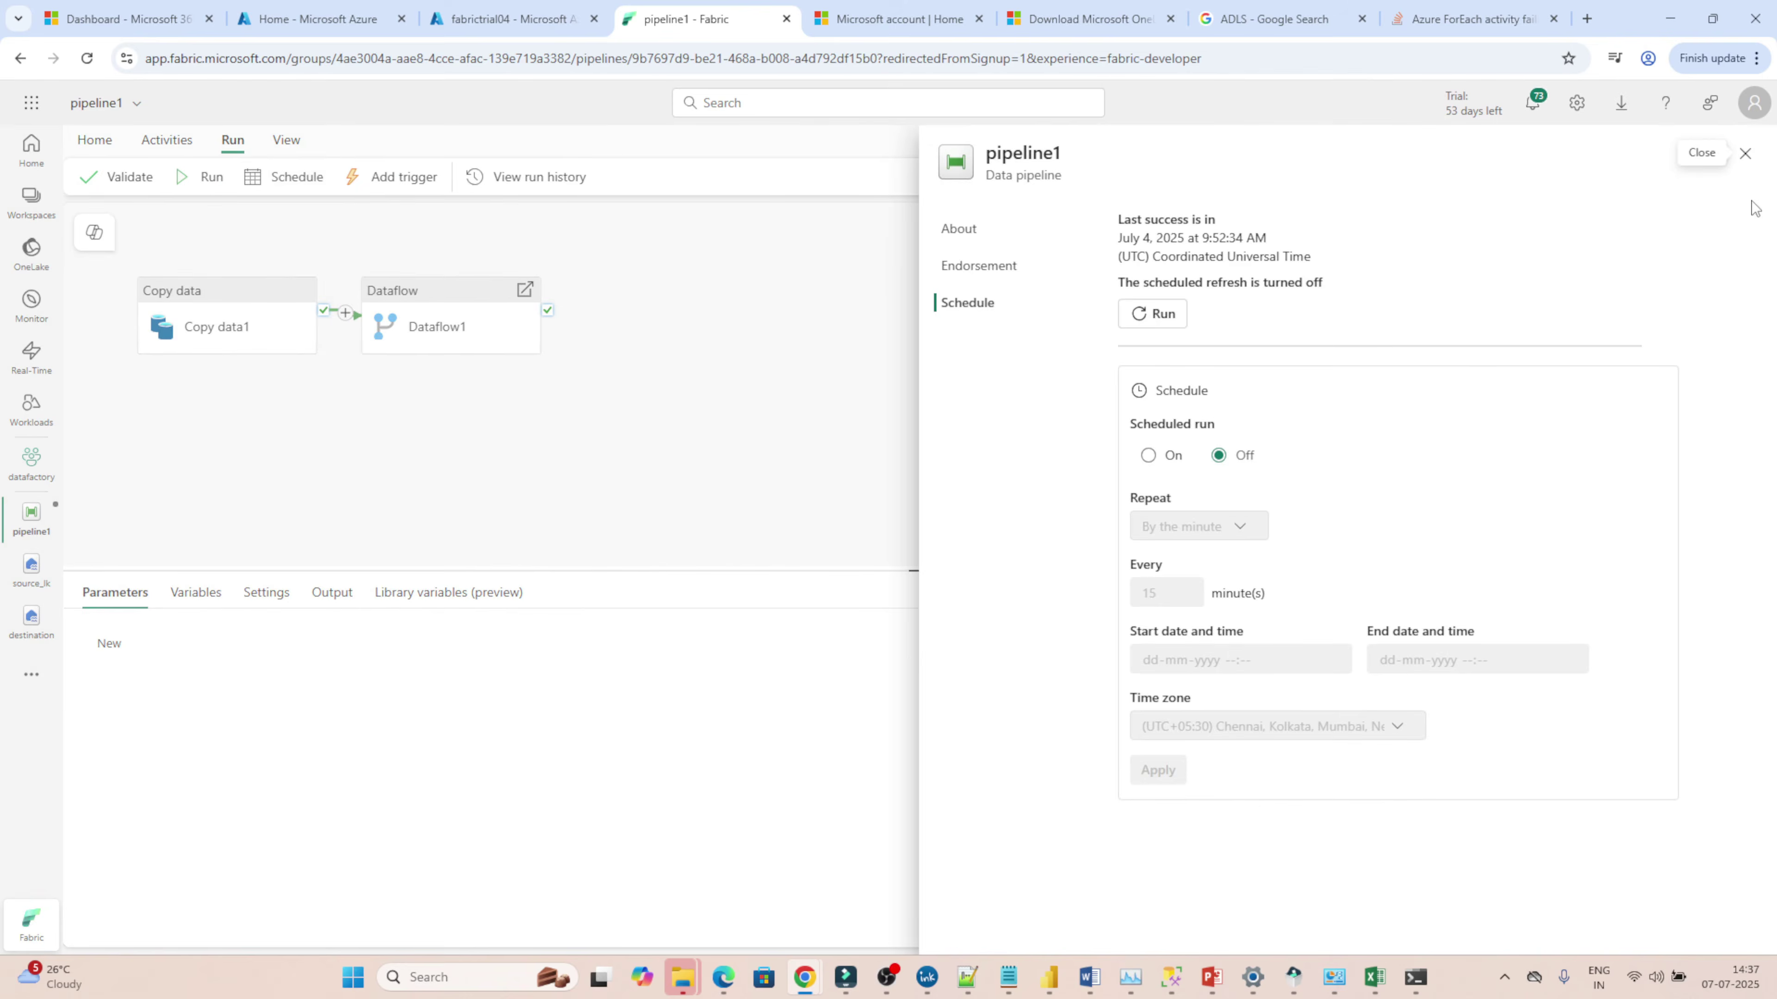
{"action": "left_click", "coordinate": [1745, 153]}
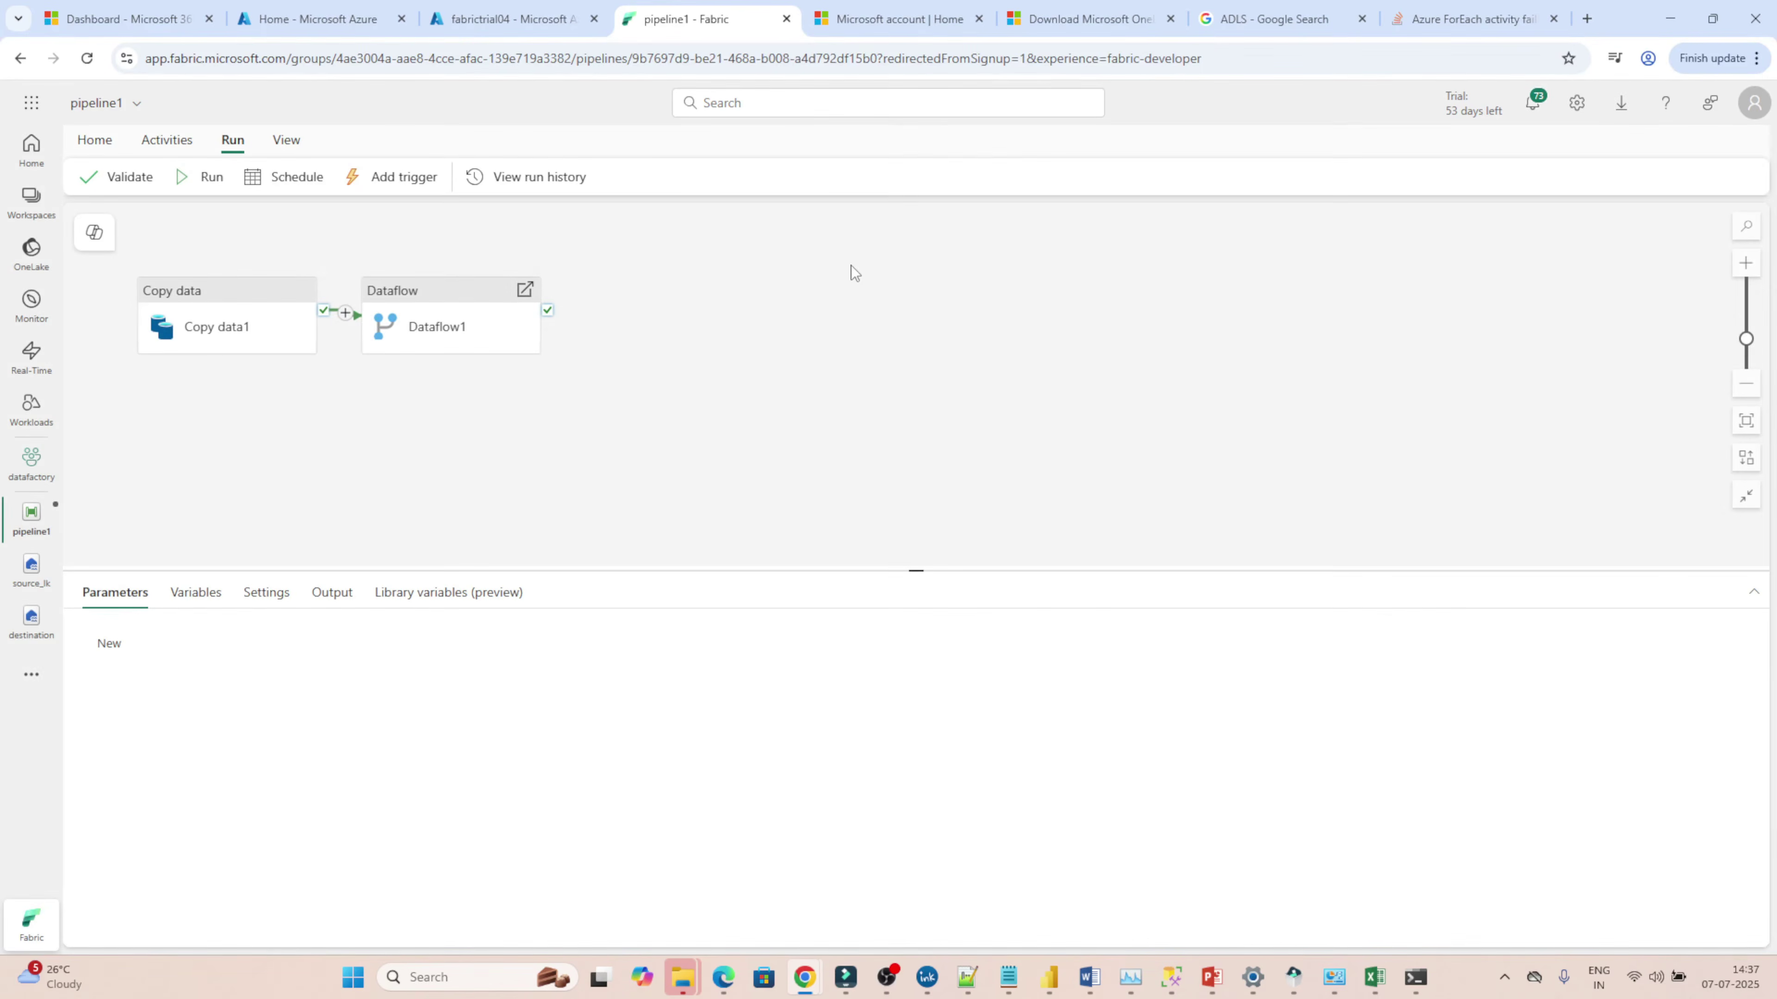
- Spread the Copy data and Dataflow activities apart on the pipeline canvas
{"action": "left_click", "coordinate": [421, 297]}
{"action": "left_click_drag", "start_coordinate": [420, 298], "coordinate": [678, 399]}
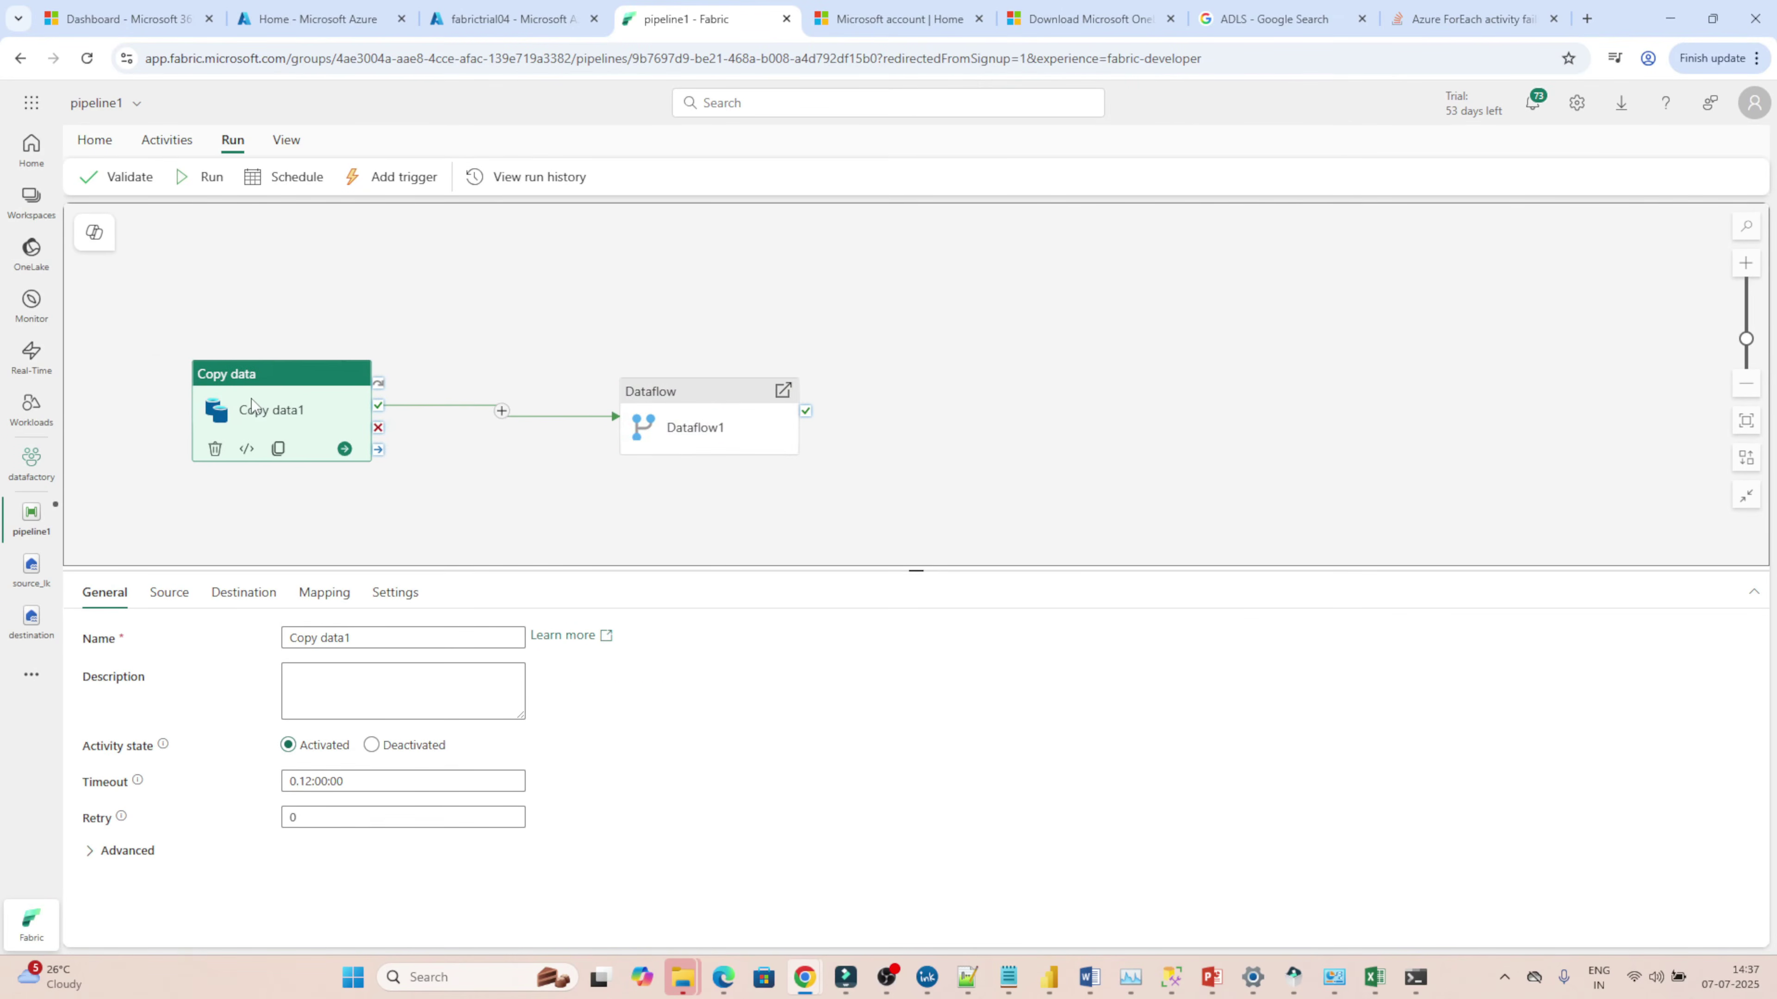
{"action": "left_click_drag", "start_coordinate": [252, 405], "coordinate": [246, 414]}
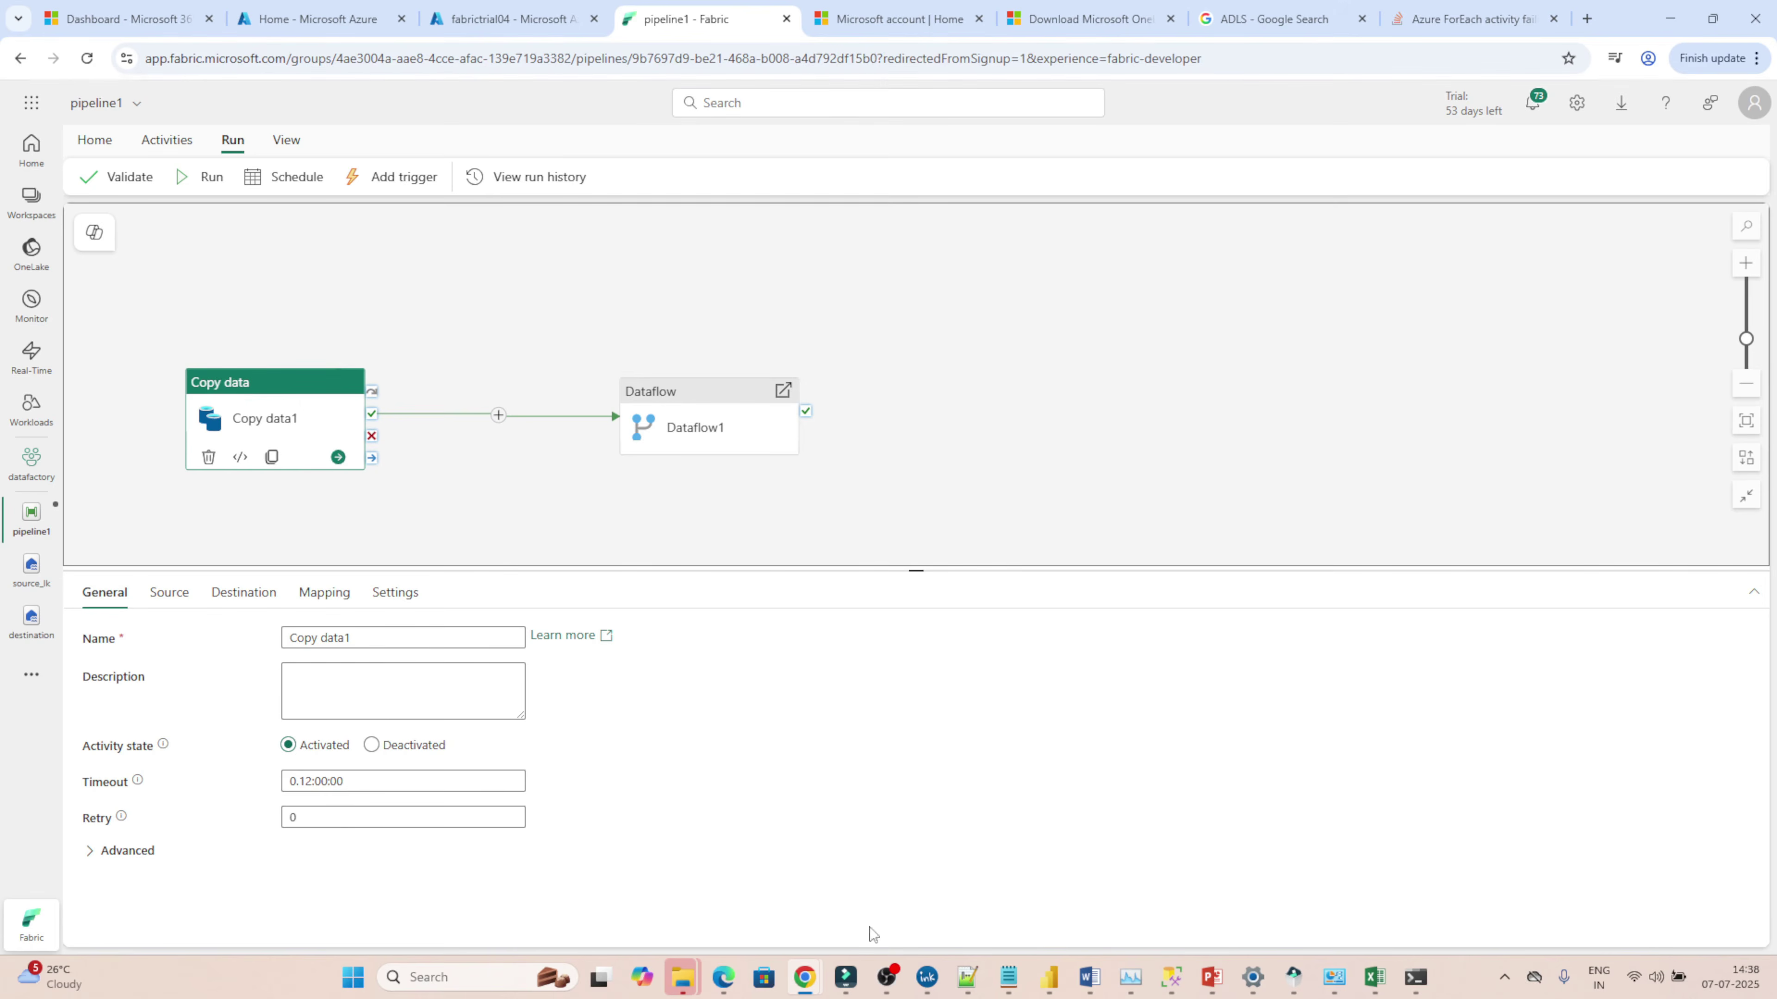
{"action": "left_click", "coordinate": [886, 977]}
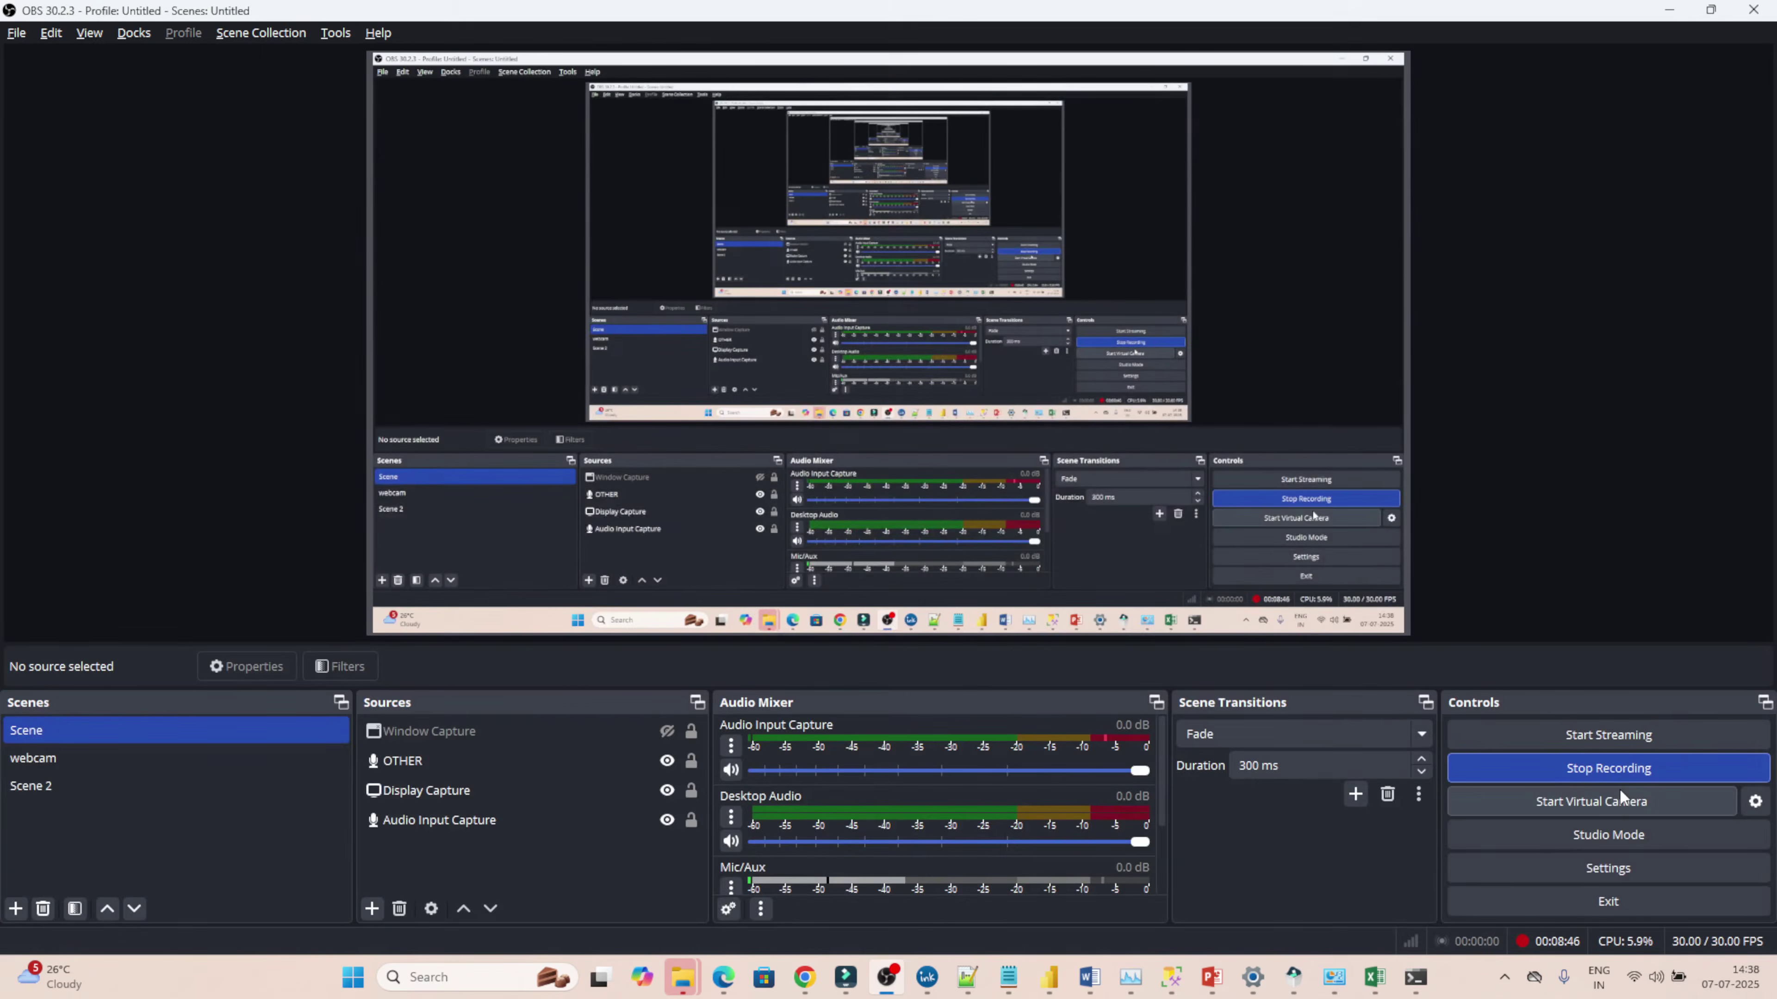